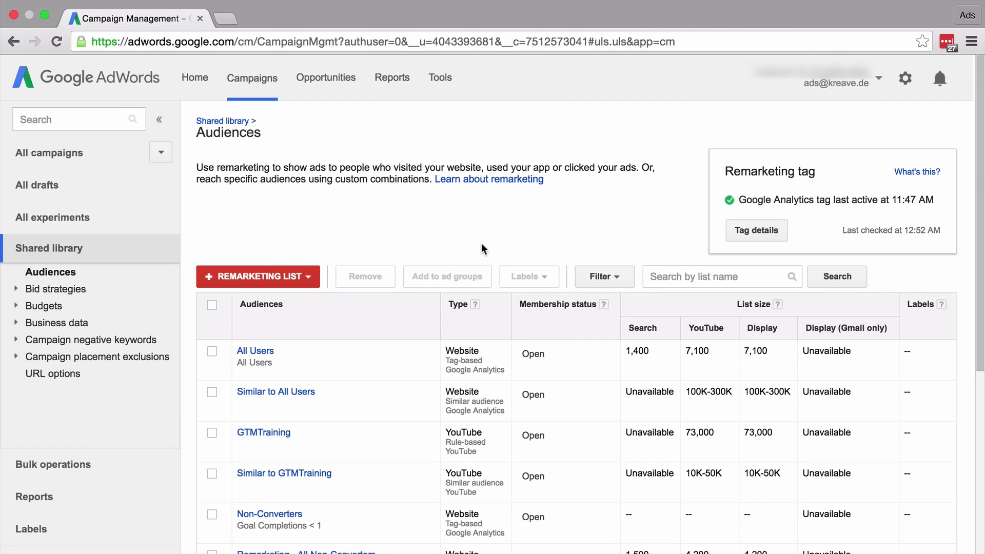
Look at the available remarketing list types and examine the AdWords remarketing tag code in the tag's setup details.
{"action": "left_click", "coordinate": [239, 280]}
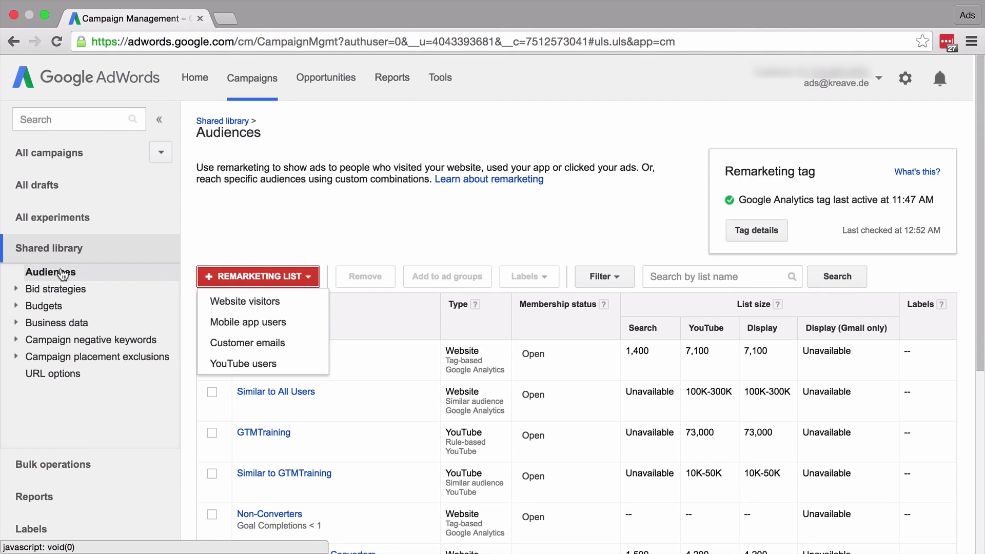
{"action": "left_click", "coordinate": [756, 229]}
{"action": "left_click", "coordinate": [666, 97]}
{"action": "left_click", "coordinate": [328, 234]}
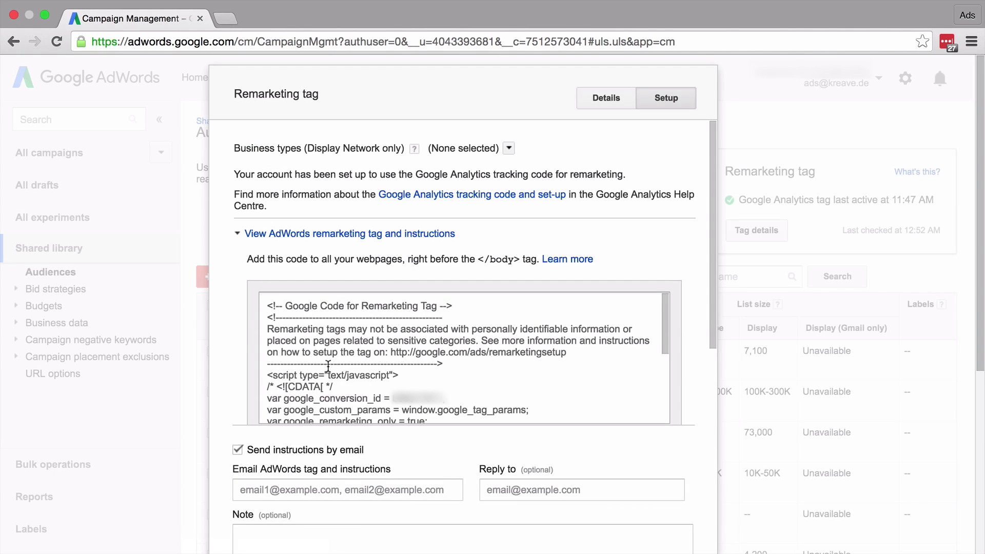
{"action": "scroll", "coordinate": [328, 366], "scroll_direction": "down", "scroll_amount": 2}
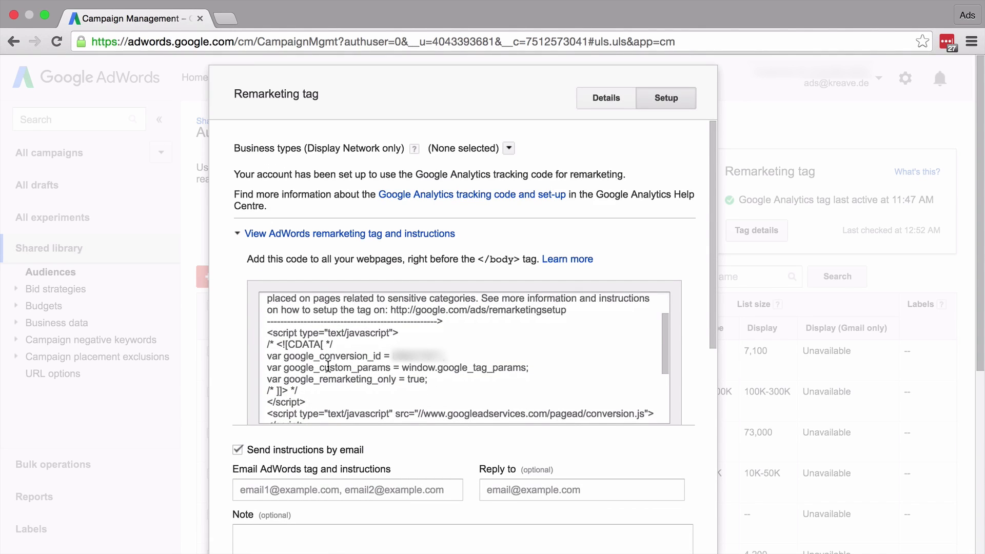
{"action": "scroll", "coordinate": [329, 367], "scroll_direction": "down", "scroll_amount": 1}
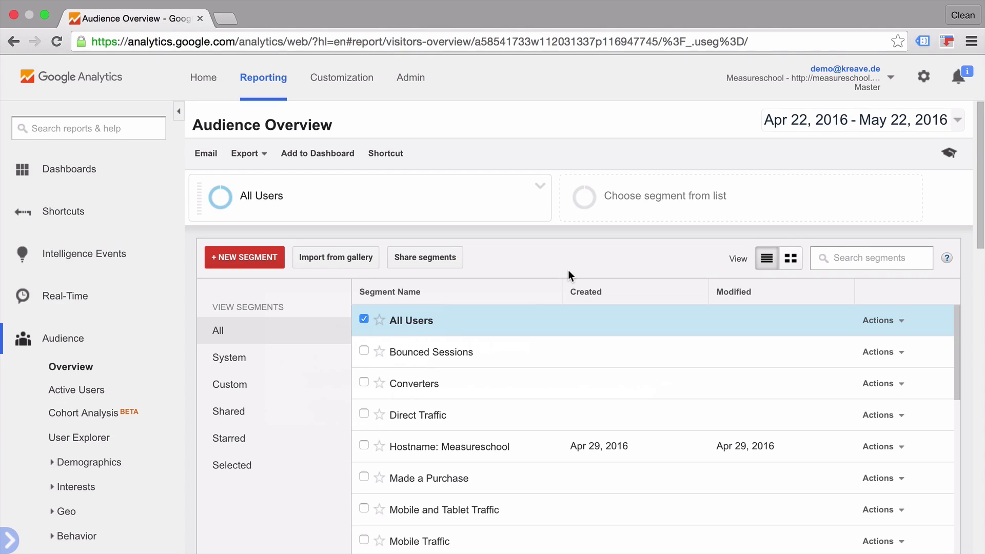
Switch to Google Analytics and view the AdWords Linking settings of the Measureschool property.
{"action": "left_click", "coordinate": [403, 86]}
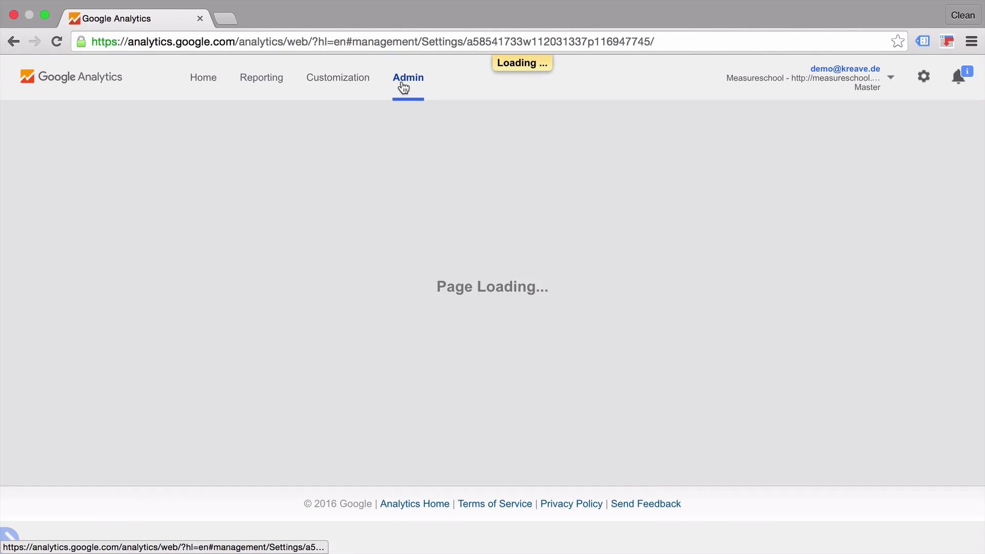
{"action": "scroll", "coordinate": [363, 403], "scroll_direction": "down", "scroll_amount": 3}
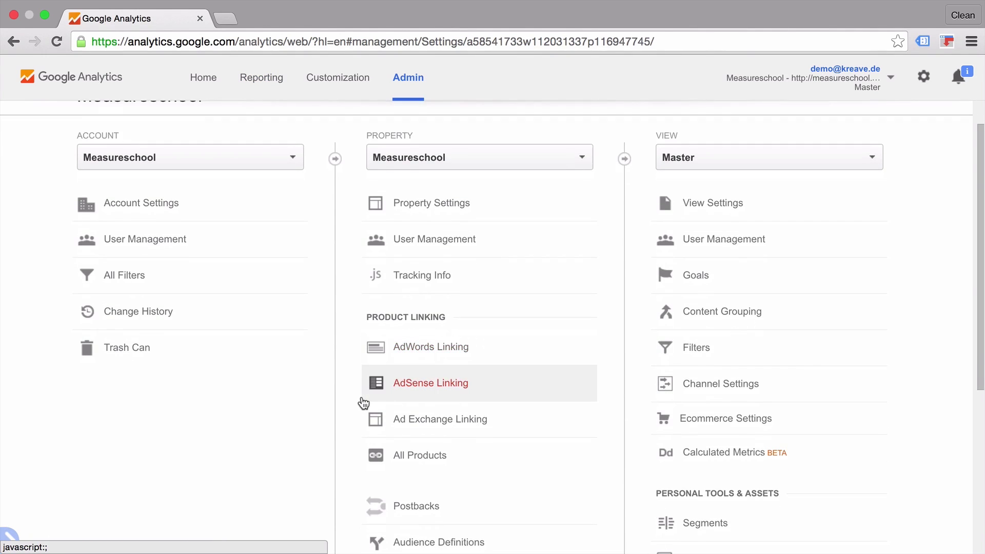
{"action": "scroll", "coordinate": [363, 402], "scroll_direction": "down", "scroll_amount": 1}
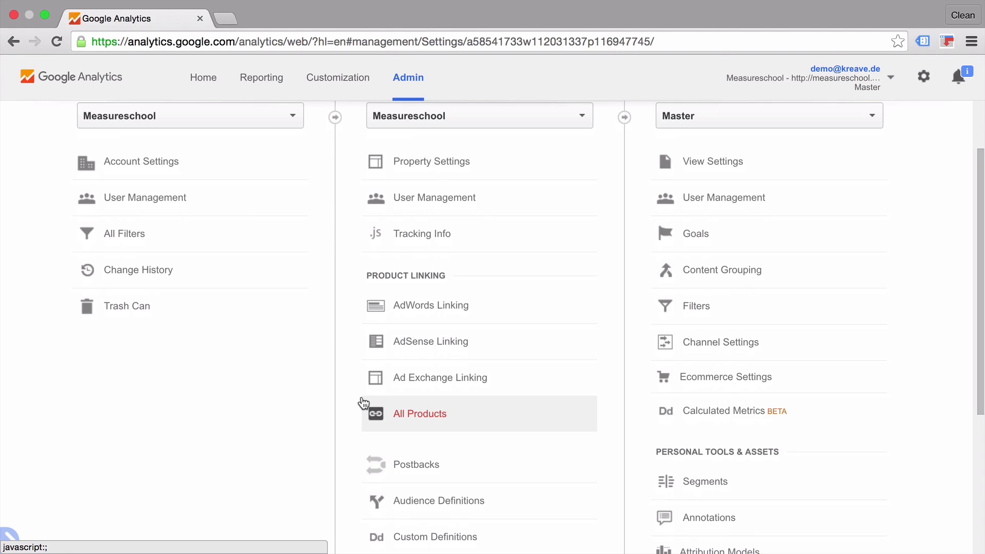
{"action": "left_click", "coordinate": [411, 306]}
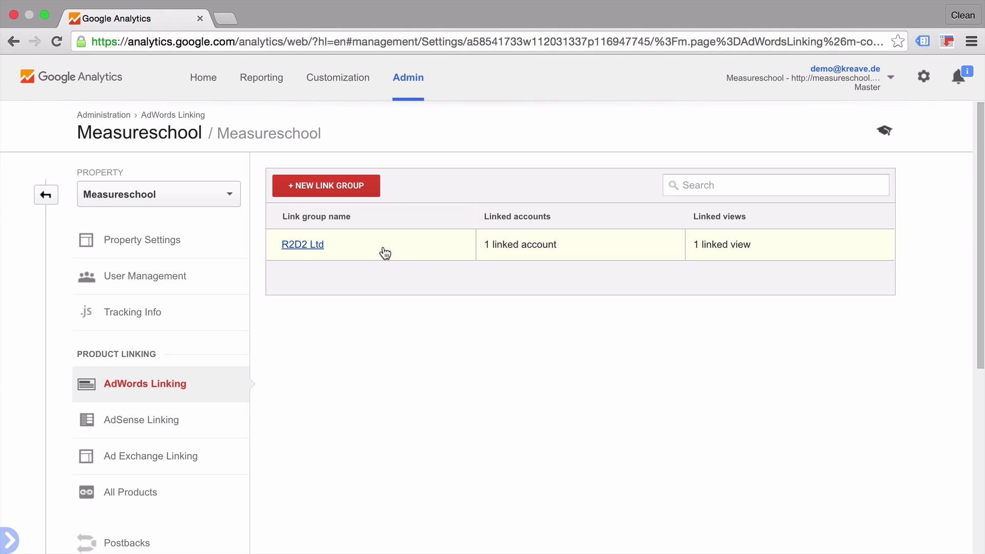
Review the Remarketing and Advertising Reporting Features settings in the property's data collection options.
{"action": "left_click", "coordinate": [154, 327]}
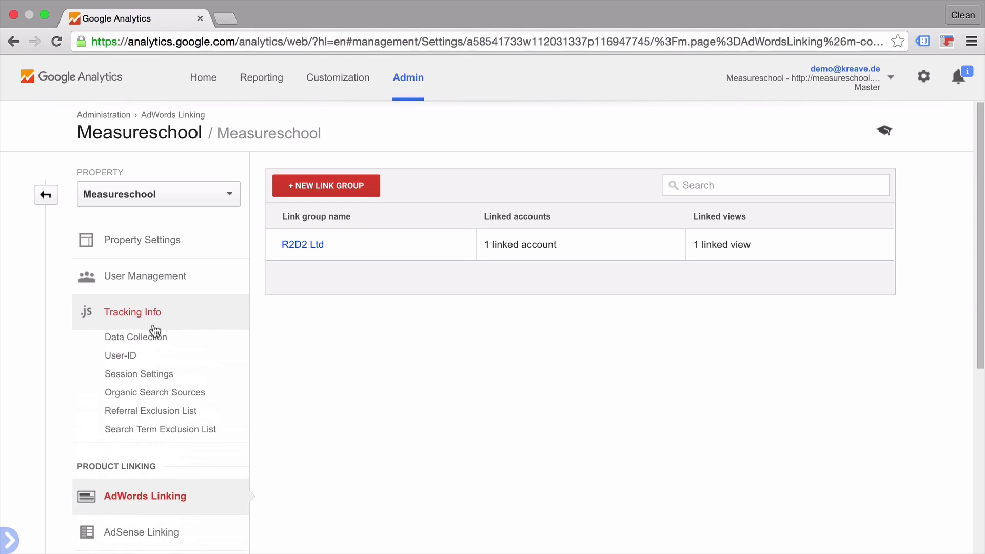
{"action": "left_click", "coordinate": [147, 357]}
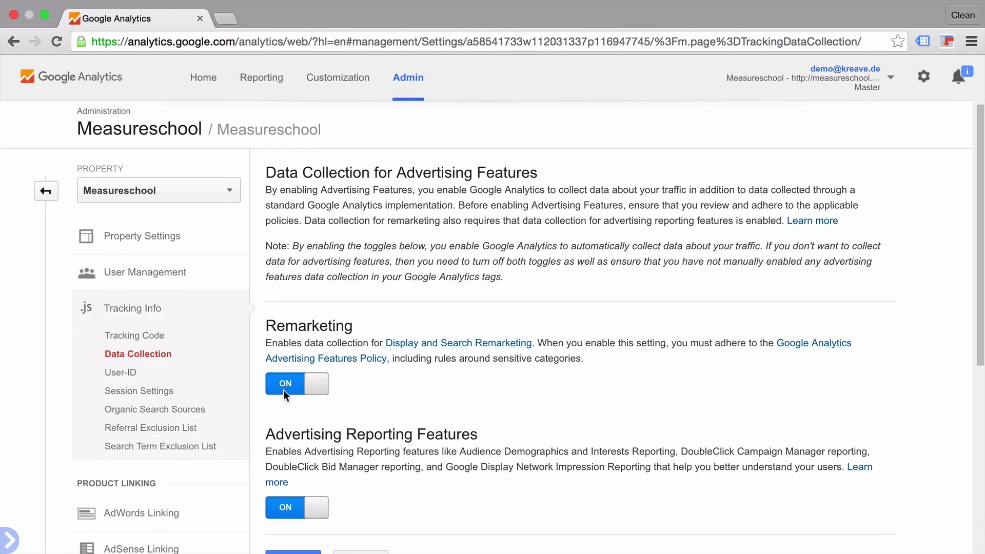
{"action": "scroll", "coordinate": [284, 389], "scroll_direction": "down", "scroll_amount": 1}
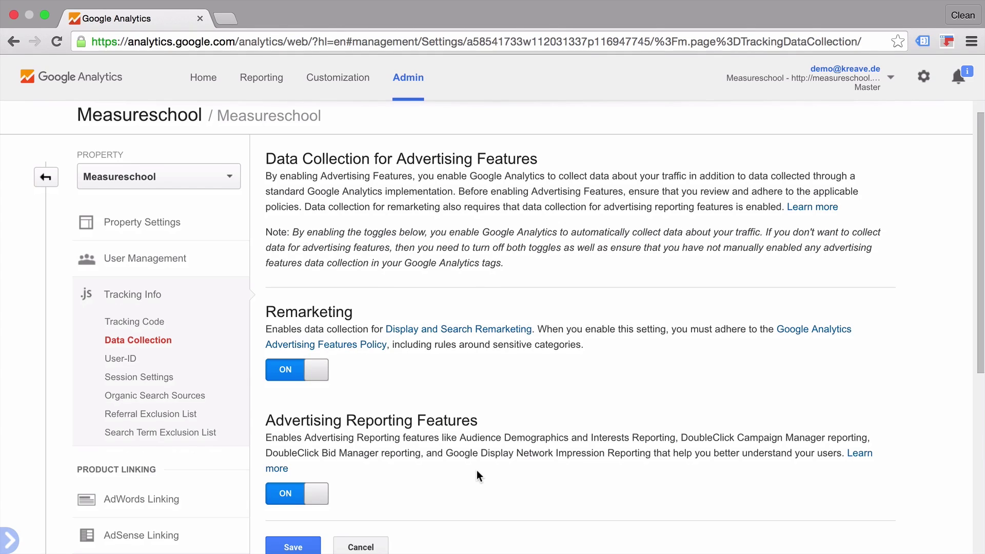
{"action": "scroll", "coordinate": [542, 418], "scroll_direction": "up", "scroll_amount": 1}
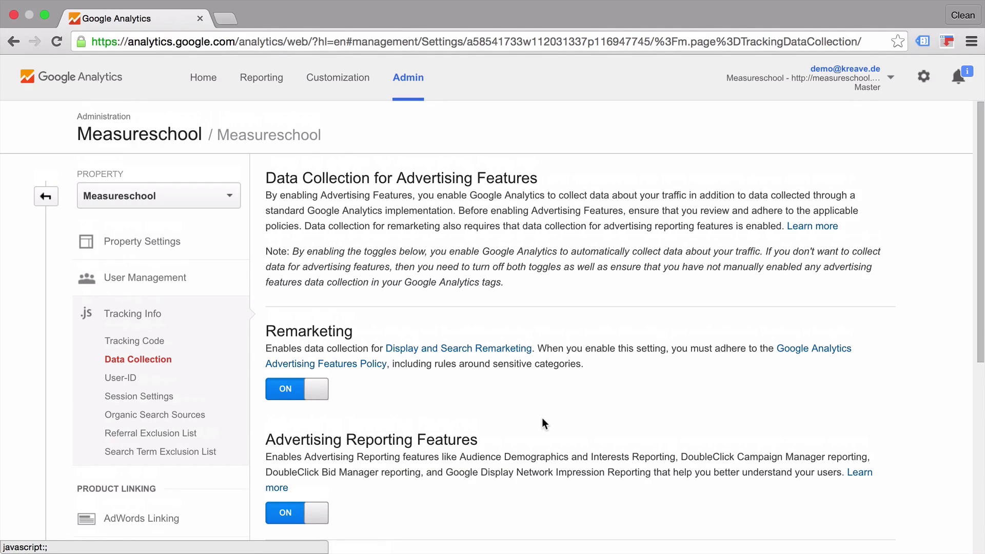
Start building an audience from the All Users segment of the Audience Overview report.
{"action": "left_click", "coordinate": [250, 76]}
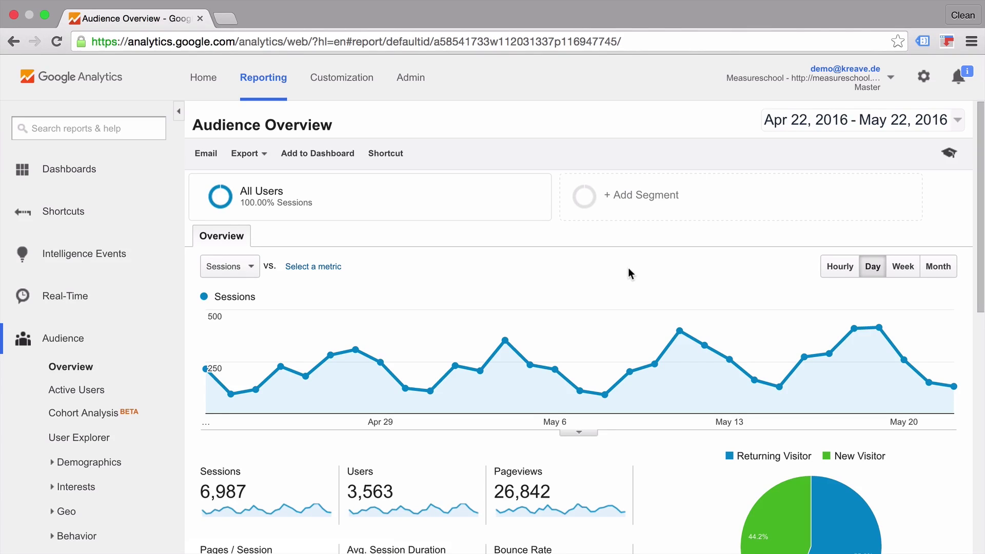
{"action": "left_click", "coordinate": [610, 193]}
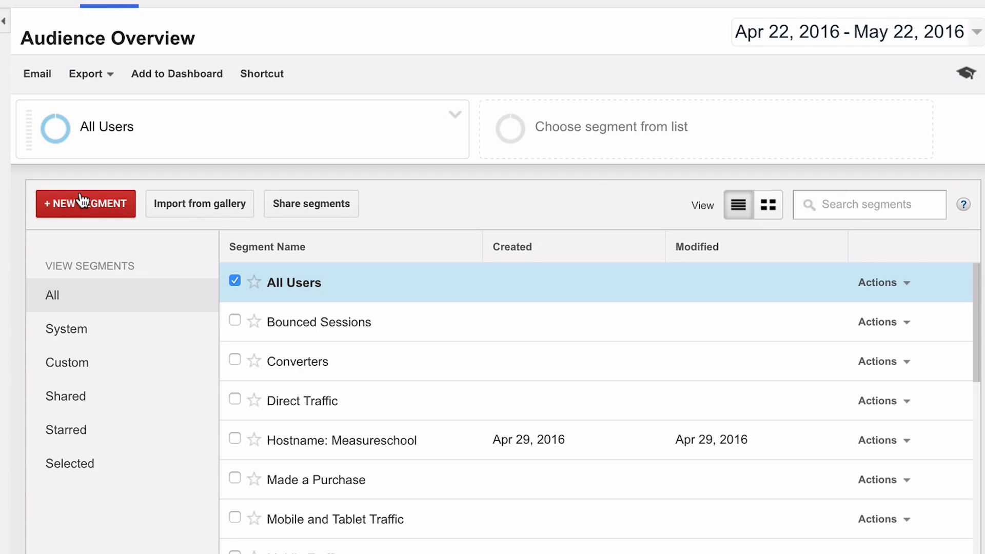
{"action": "left_click", "coordinate": [456, 116]}
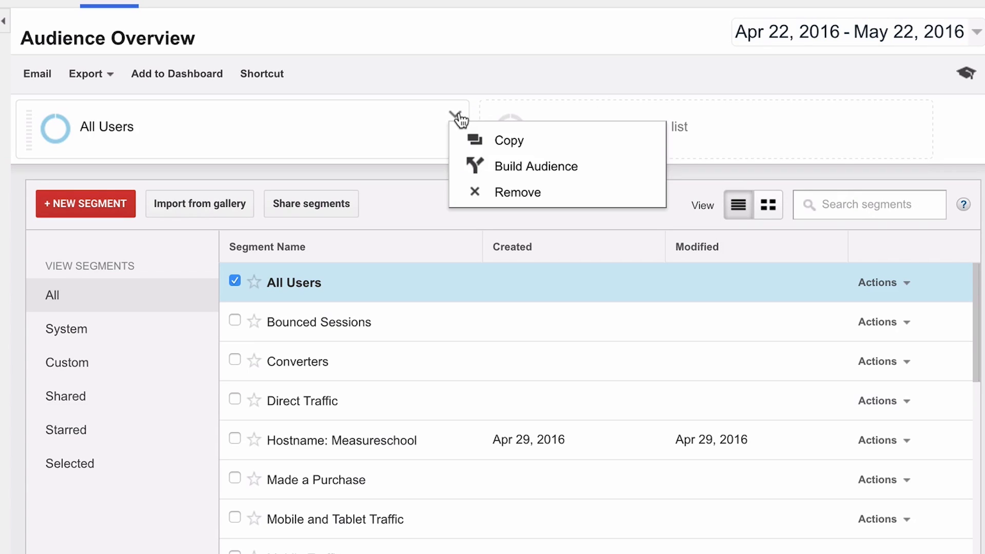
{"action": "left_click", "coordinate": [488, 171]}
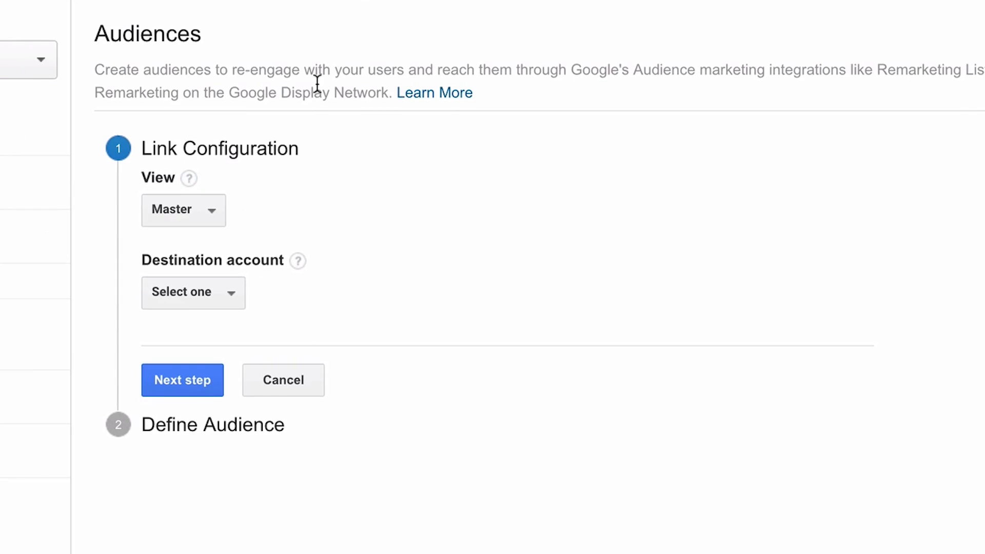
Choose the AdWords account under R2D2 Ltd as the audience's destination account and proceed to the audience definition.
{"action": "left_click", "coordinate": [195, 297]}
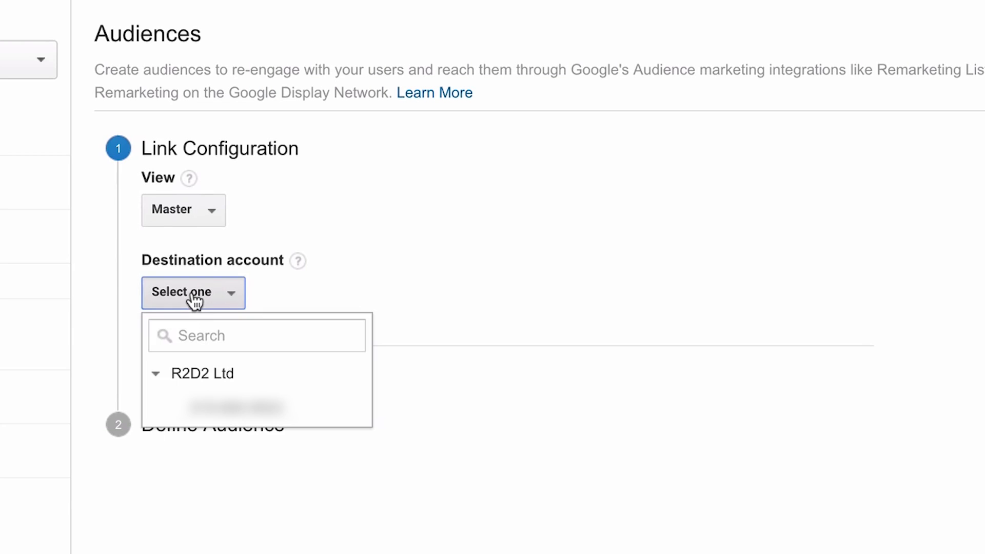
{"action": "left_click", "coordinate": [214, 408]}
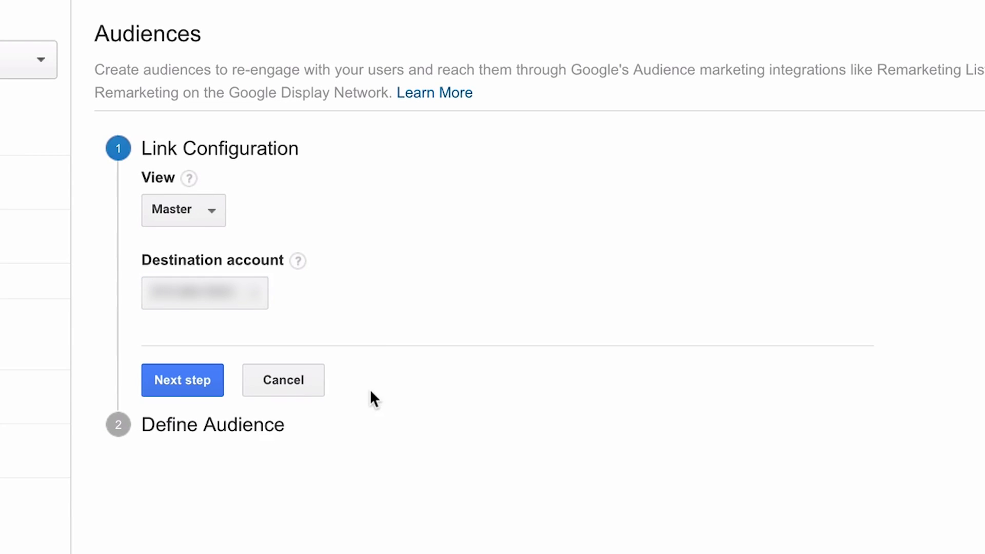
{"action": "left_click", "coordinate": [162, 374]}
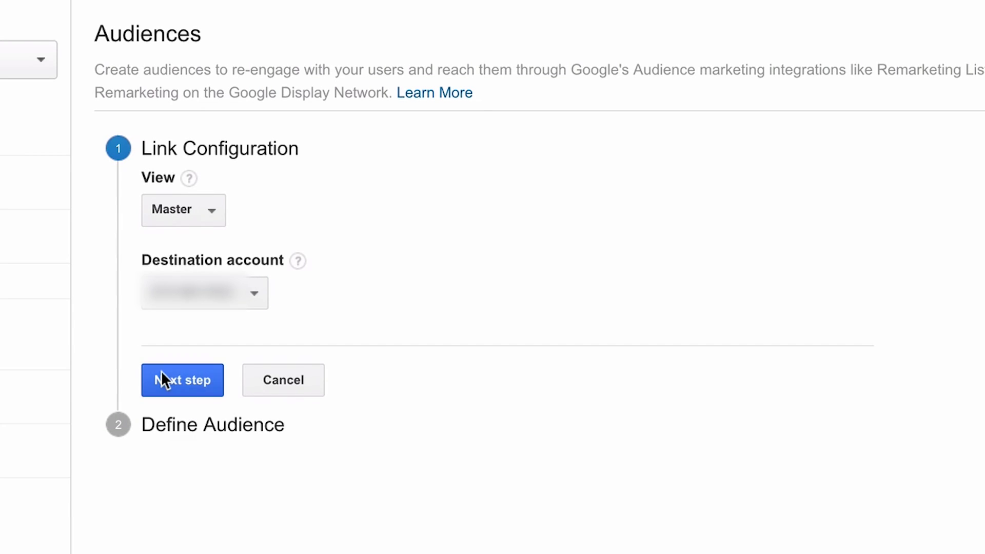
{"action": "scroll", "coordinate": [117, 379], "scroll_direction": "down", "scroll_amount": 3}
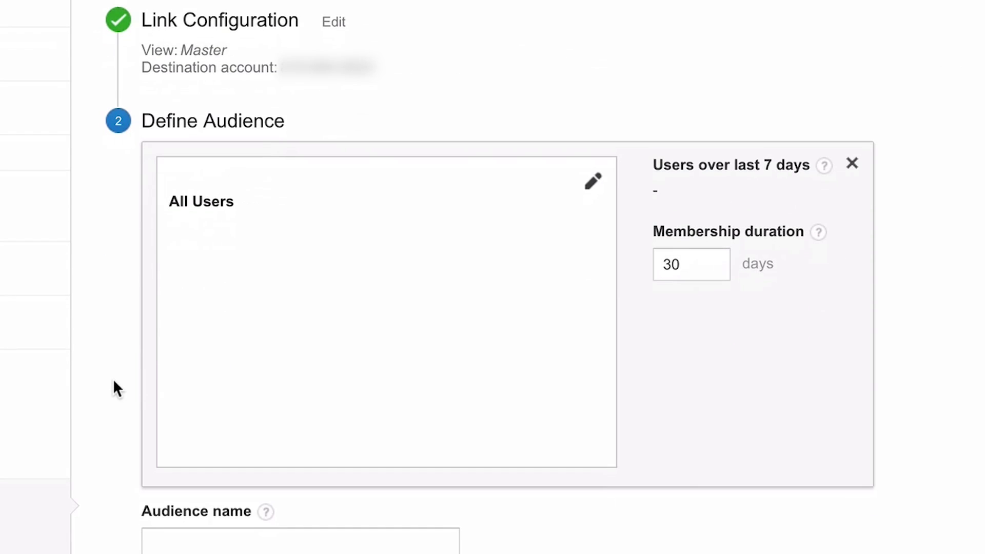
Name the audience "All Measureschool Visitors" and save it.
{"action": "left_click", "coordinate": [702, 276]}
{"action": "scroll", "coordinate": [694, 277], "scroll_direction": "down", "scroll_amount": 3}
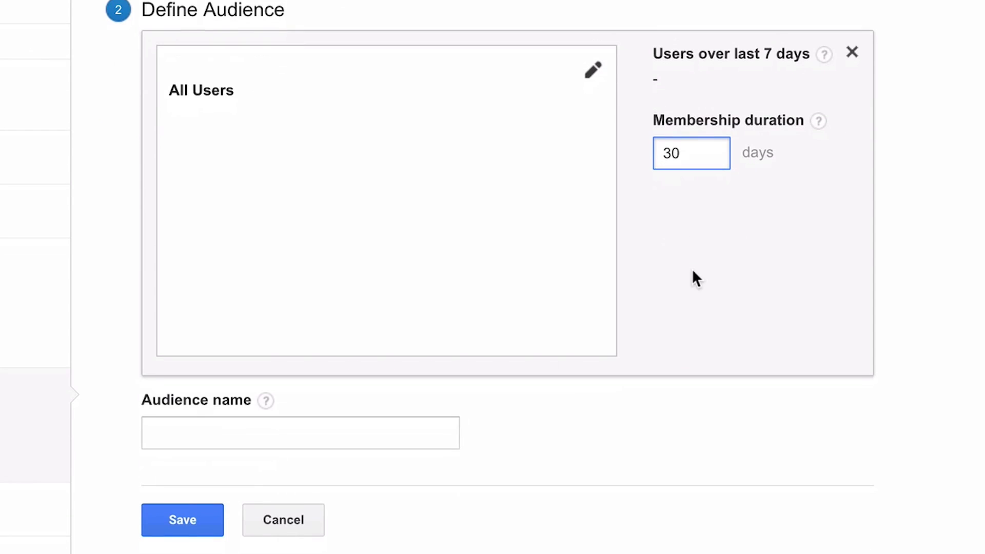
{"action": "left_click", "coordinate": [168, 420]}
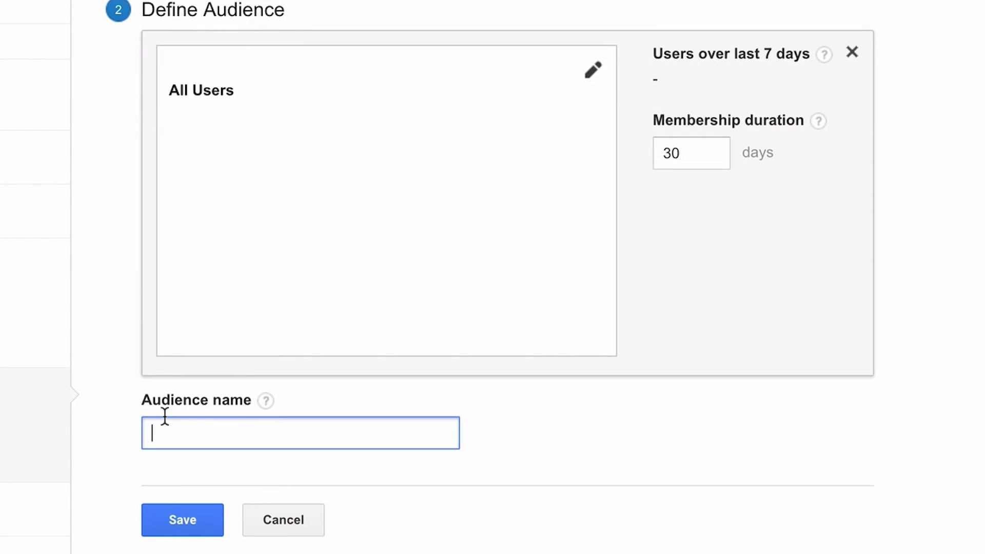
{"action": "type", "text": "All Meas"}
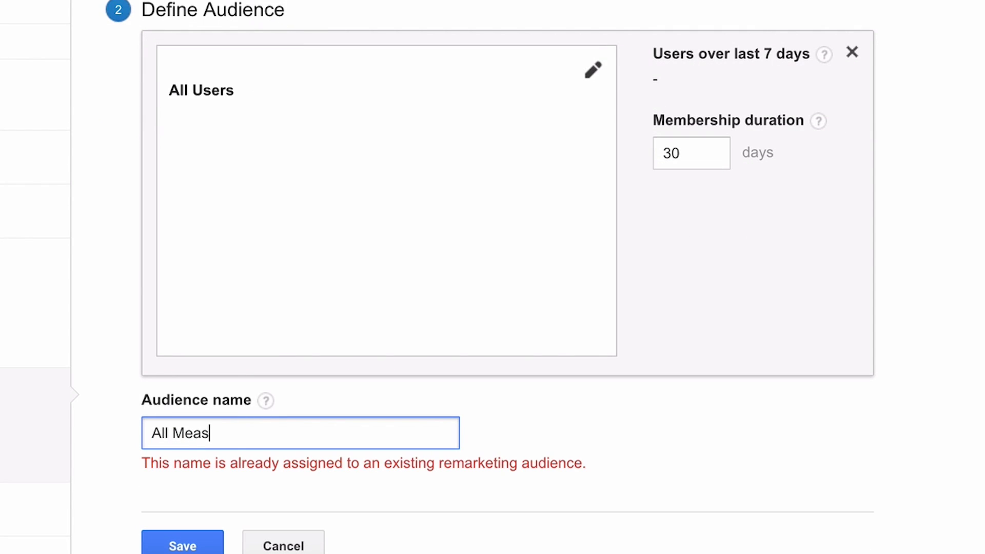
{"action": "type", "text": "ureschool"}
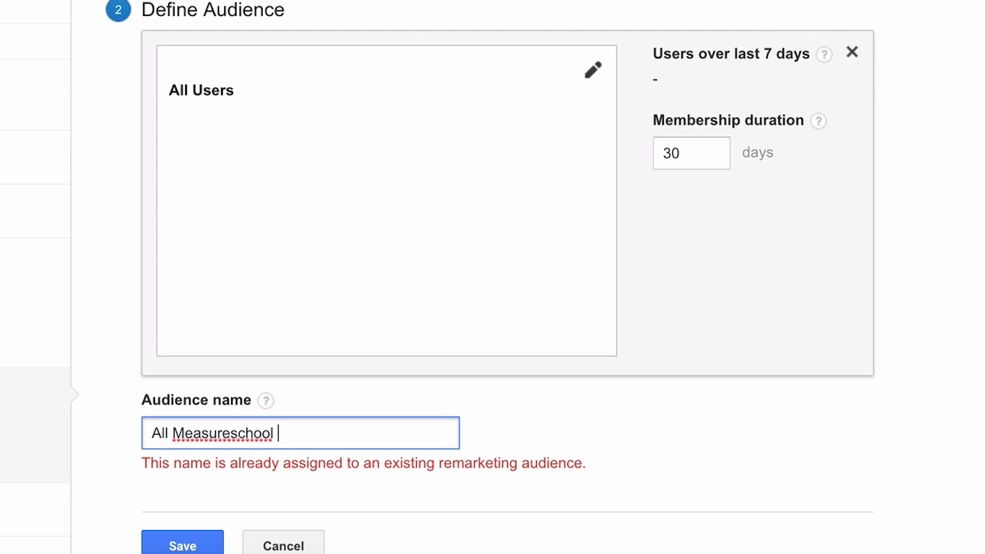
{"action": "type", "text": " Vis"}
{"action": "type", "text": "itors"}
{"action": "left_click", "coordinate": [187, 540]}
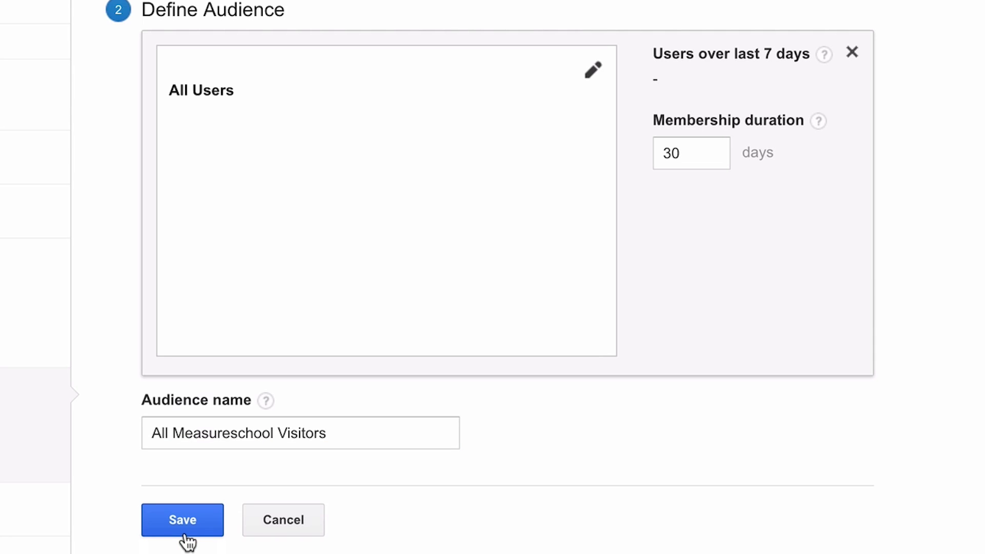
{"action": "left_click", "coordinate": [183, 528]}
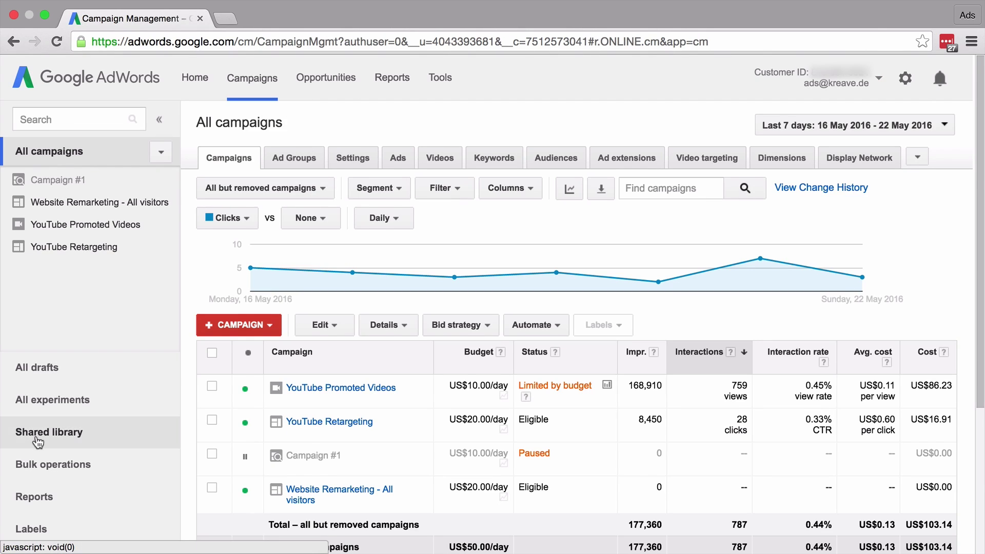
Check for the new audience in the Google AdWords shared library, and review its saved configuration in Google Analytics.
{"action": "left_click", "coordinate": [36, 434]}
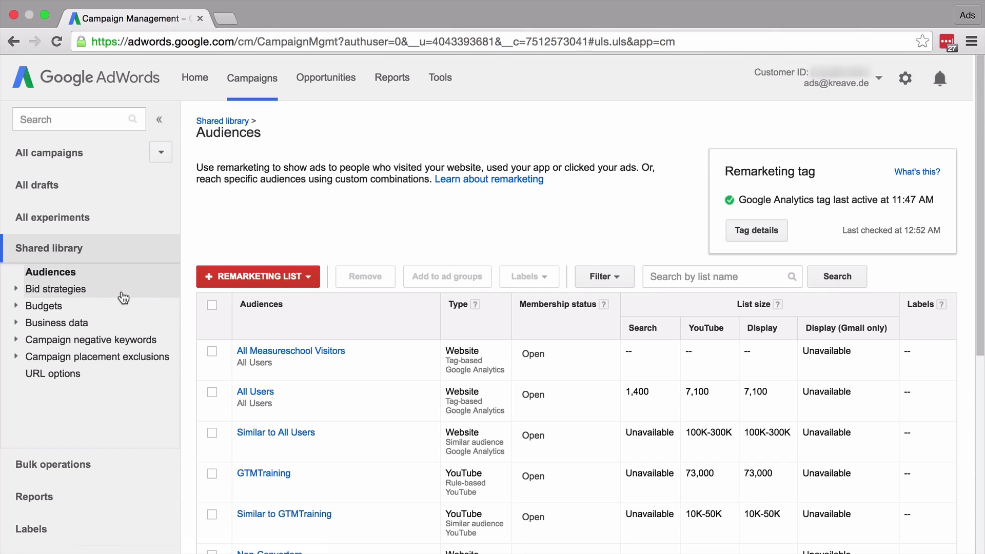
{"action": "scroll", "coordinate": [252, 340], "scroll_direction": "down", "scroll_amount": 2}
{"action": "scroll", "coordinate": [251, 340], "scroll_direction": "down", "scroll_amount": 4}
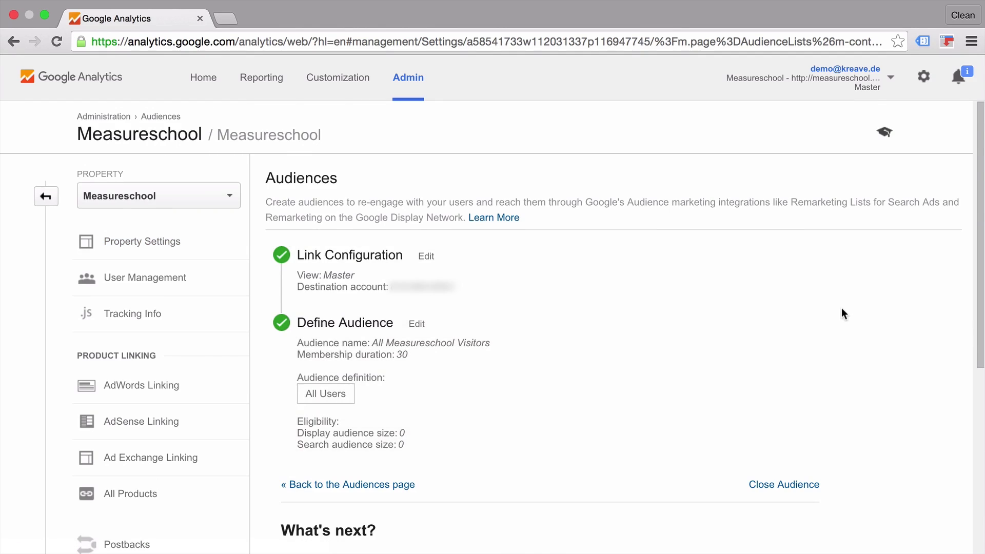
{"action": "scroll", "coordinate": [841, 309], "scroll_direction": "down", "scroll_amount": 3}
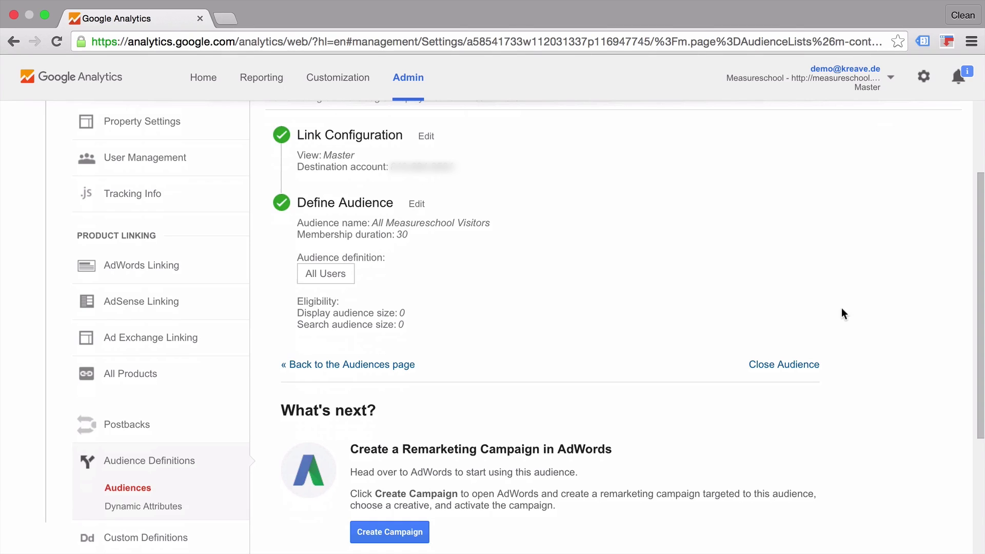
{"action": "scroll", "coordinate": [841, 309], "scroll_direction": "up", "scroll_amount": 3}
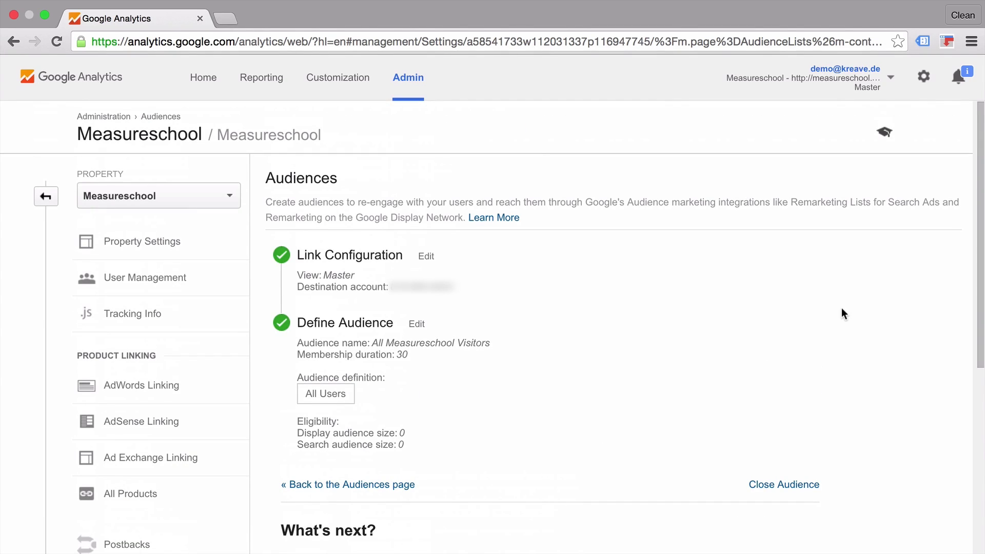
Start a new segment in the Audience Overview report and look through its Technology and Behavior criteria.
{"action": "left_click", "coordinate": [262, 83]}
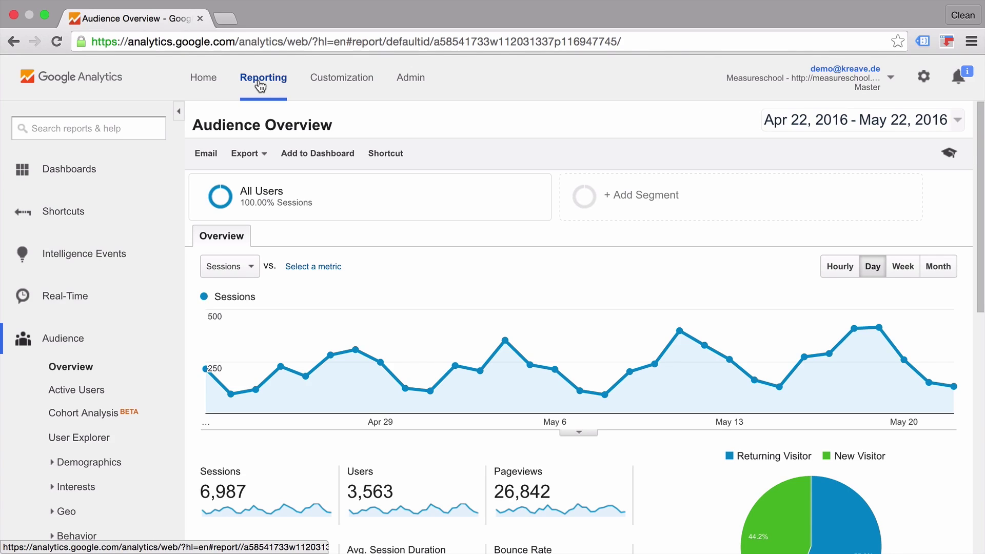
{"action": "left_click", "coordinate": [593, 196]}
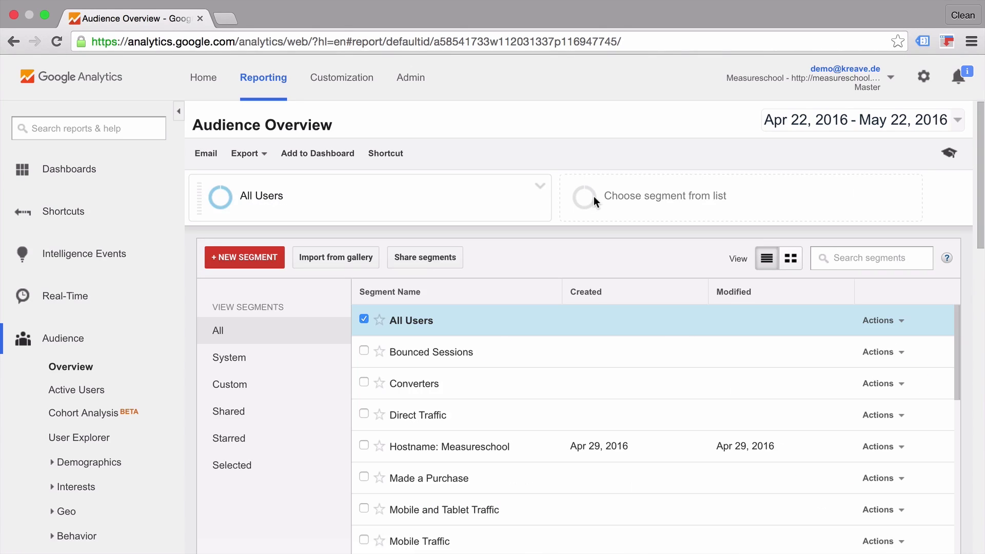
{"action": "scroll", "coordinate": [245, 439], "scroll_direction": "down", "scroll_amount": 5}
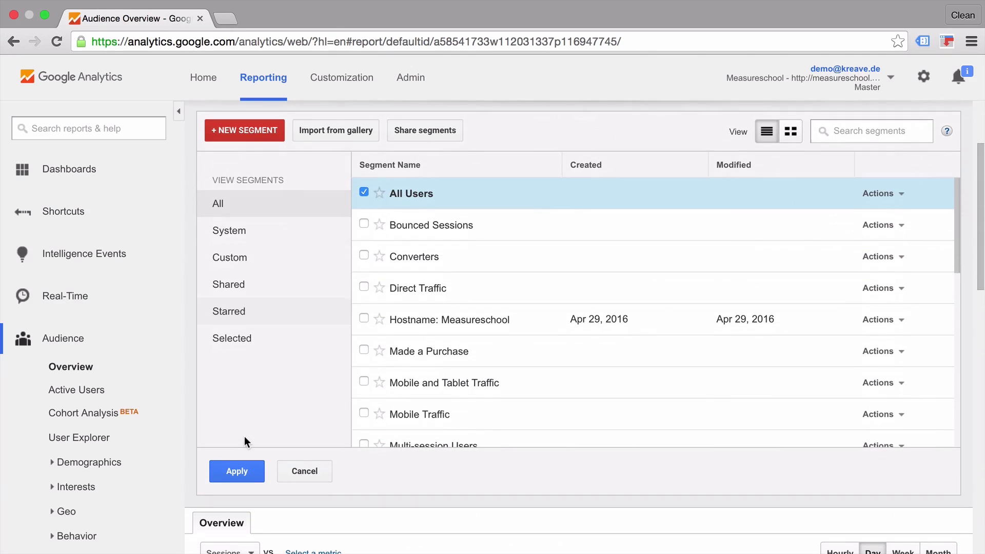
{"action": "left_click", "coordinate": [239, 134]}
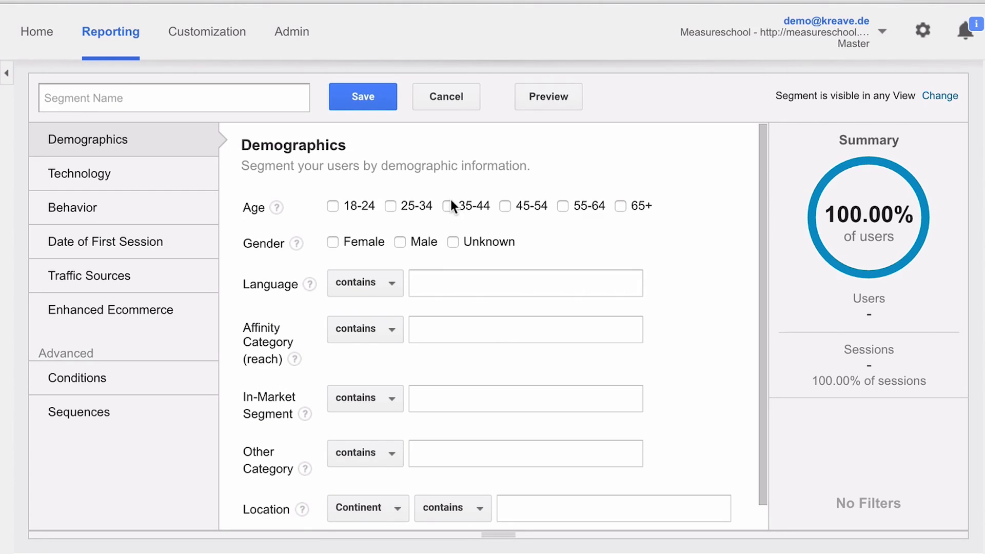
{"action": "left_click", "coordinate": [102, 171]}
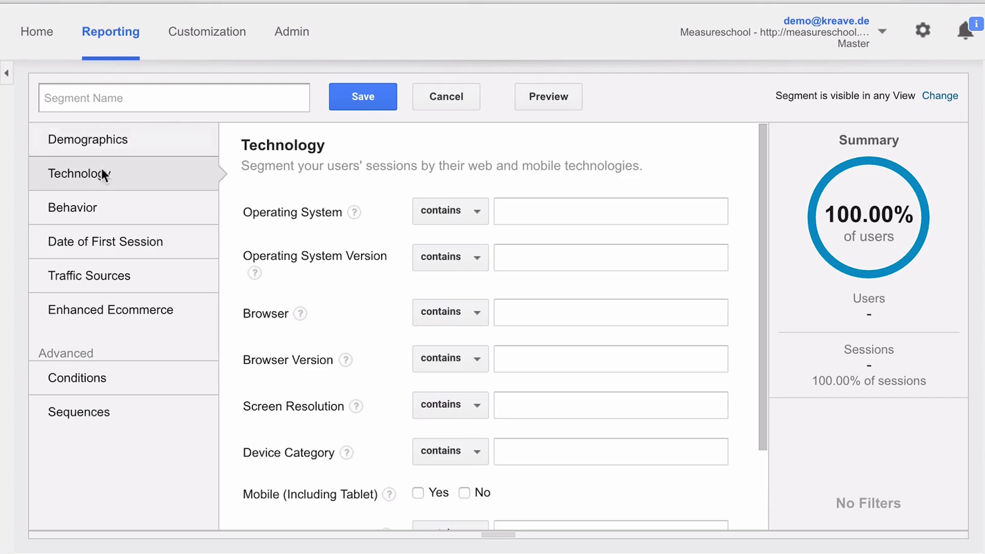
{"action": "left_click", "coordinate": [79, 212]}
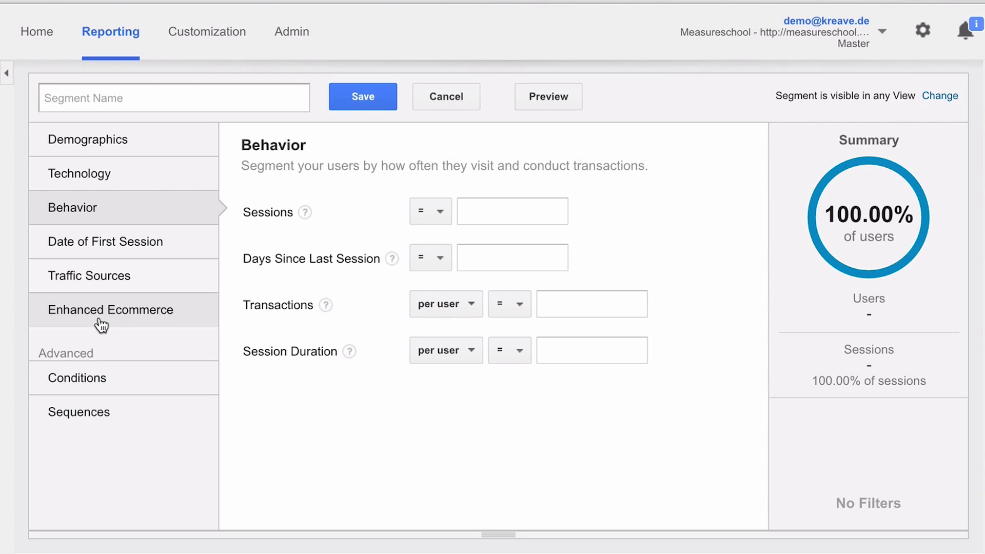
Base the new segment's first advanced condition on Email Sign Up (Goal 4 Completions).
{"action": "left_click", "coordinate": [69, 385]}
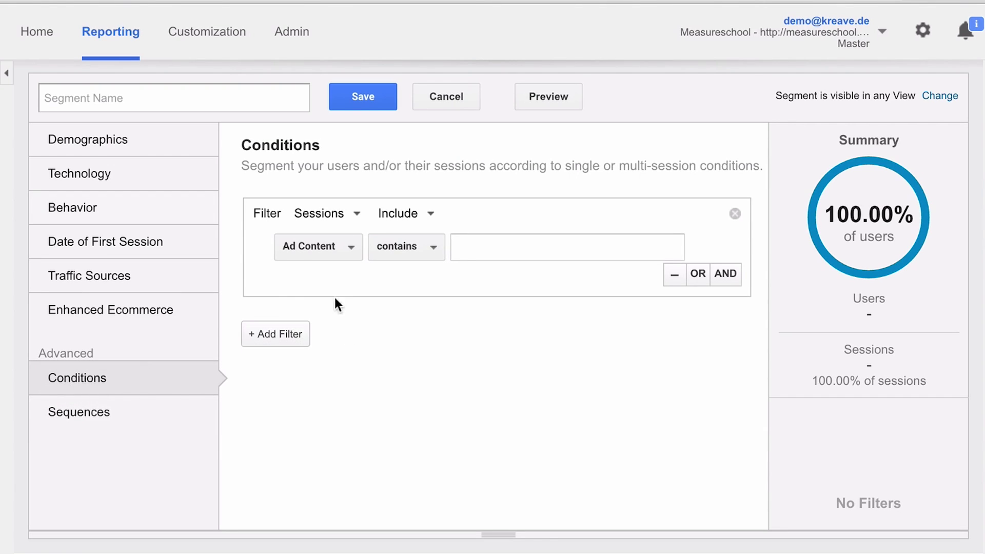
{"action": "left_click", "coordinate": [310, 248]}
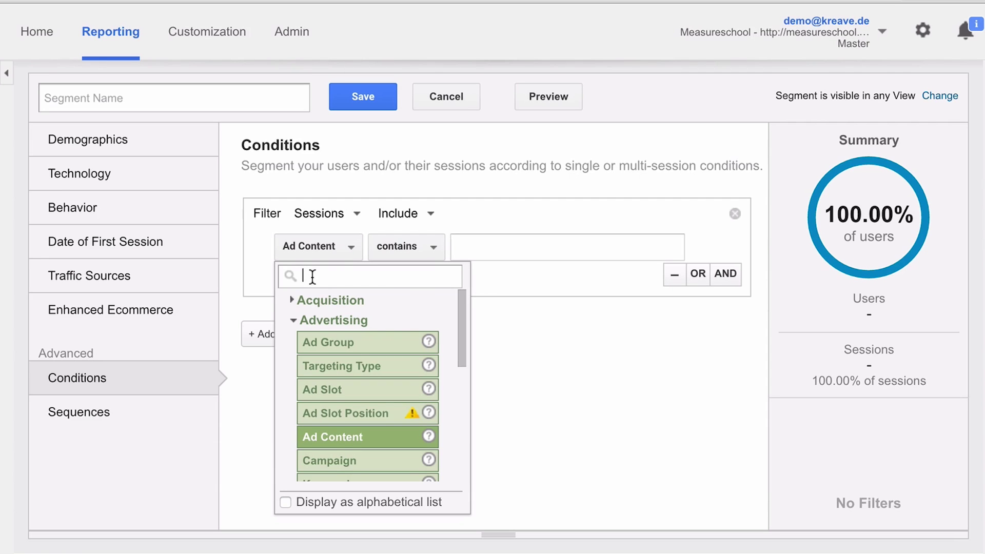
{"action": "type", "text": "goal"}
{"action": "scroll", "coordinate": [365, 384], "scroll_direction": "down", "scroll_amount": 2}
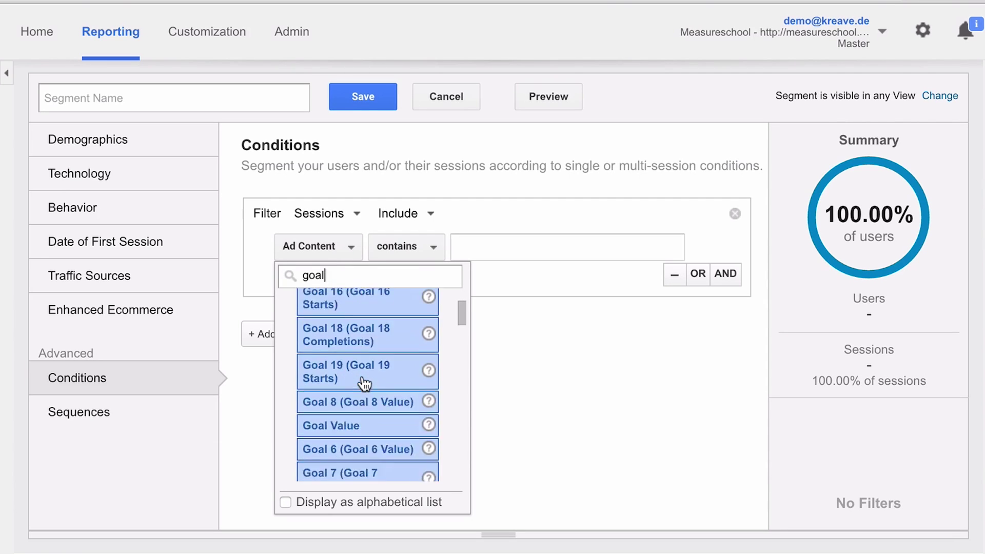
{"action": "scroll", "coordinate": [365, 383], "scroll_direction": "down", "scroll_amount": 10}
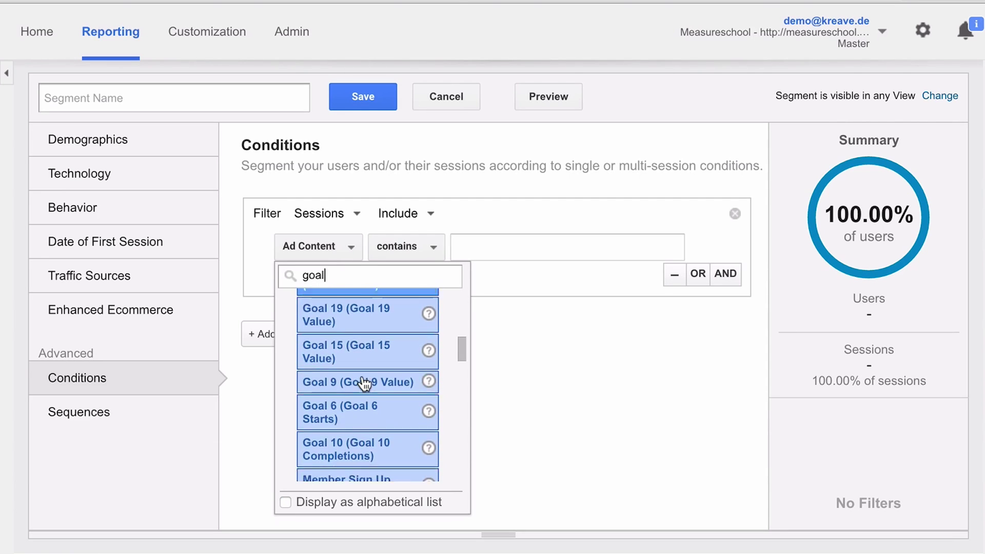
{"action": "scroll", "coordinate": [365, 384], "scroll_direction": "down", "scroll_amount": 1}
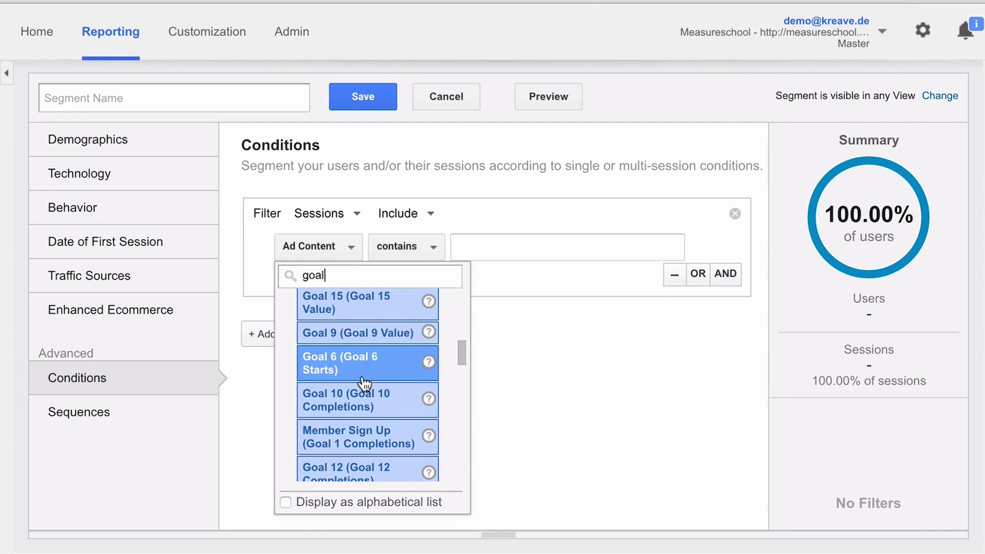
{"action": "scroll", "coordinate": [365, 384], "scroll_direction": "down", "scroll_amount": 3}
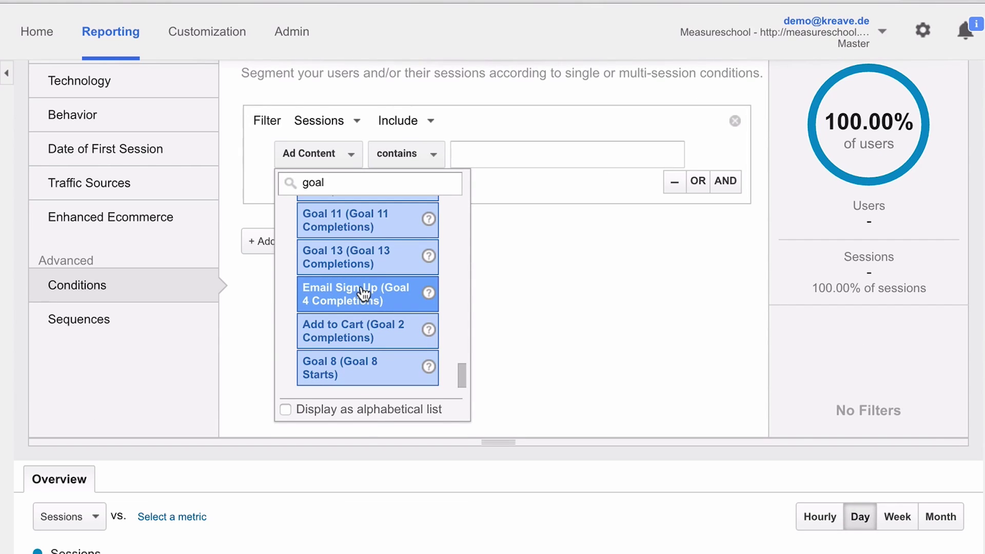
{"action": "left_click", "coordinate": [405, 303]}
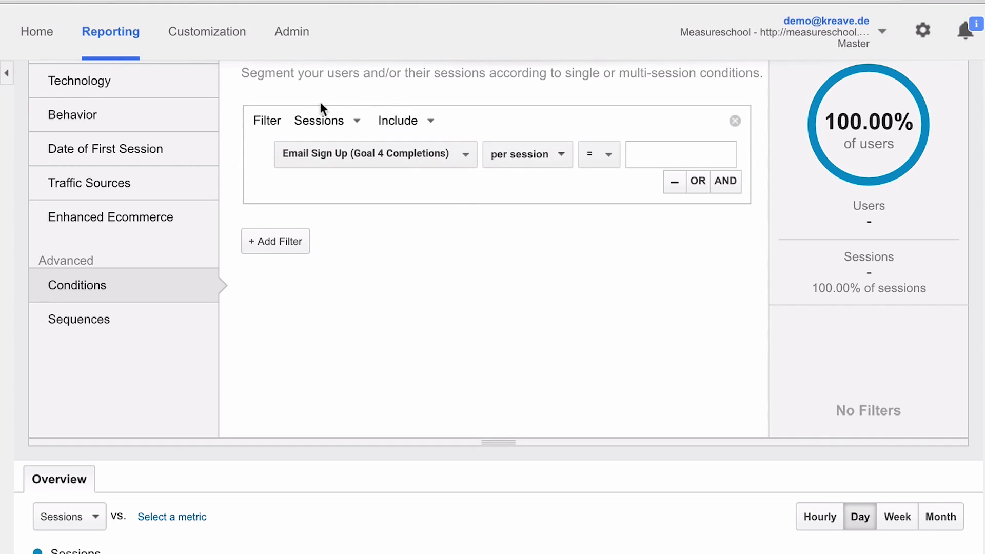
Set the filter scope to Users and the Email Sign Up condition to less than 1 per user.
{"action": "left_click", "coordinate": [319, 120]}
{"action": "left_click", "coordinate": [331, 176]}
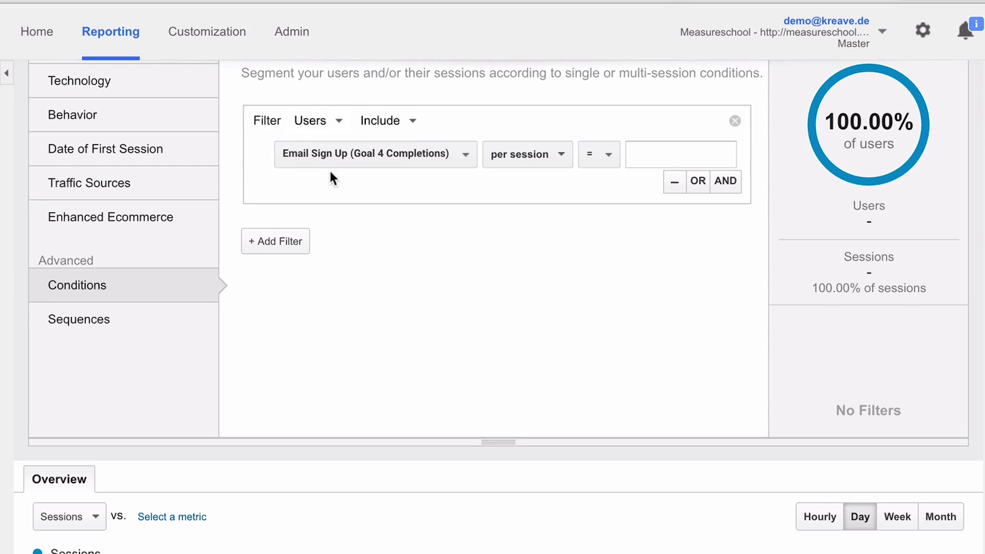
{"action": "left_click", "coordinate": [527, 159]}
{"action": "left_click", "coordinate": [506, 198]}
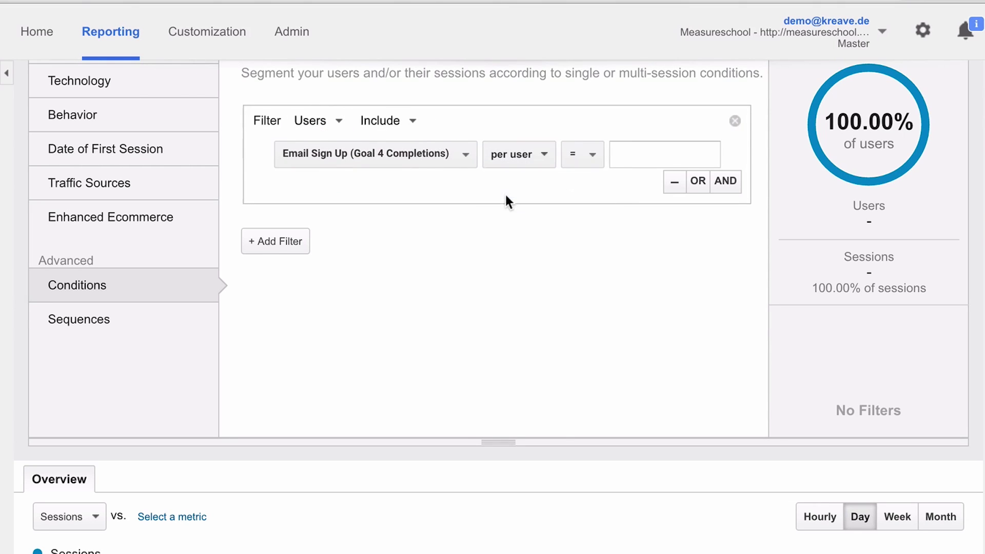
{"action": "left_click", "coordinate": [582, 154]}
{"action": "left_click", "coordinate": [584, 296]}
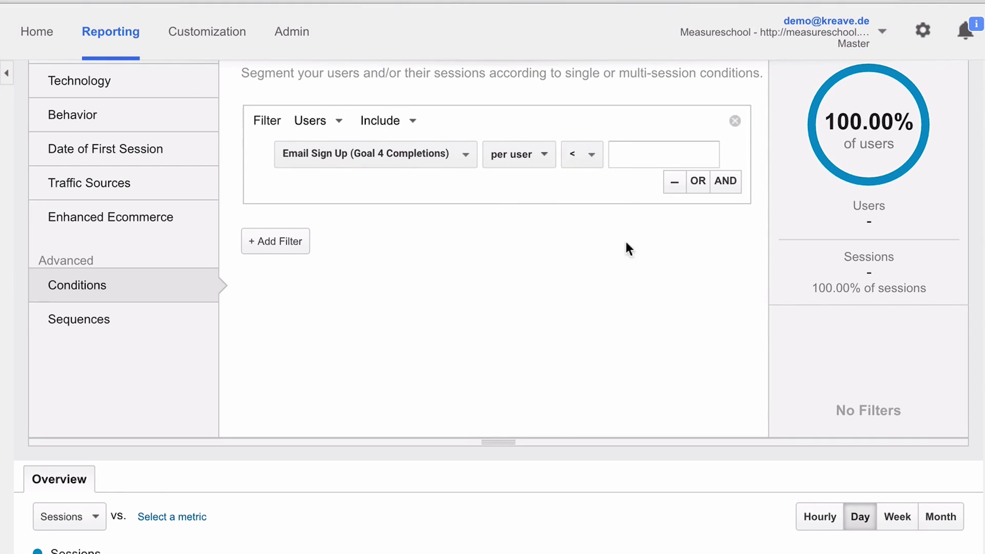
{"action": "left_click", "coordinate": [643, 142]}
{"action": "type", "text": "2"}
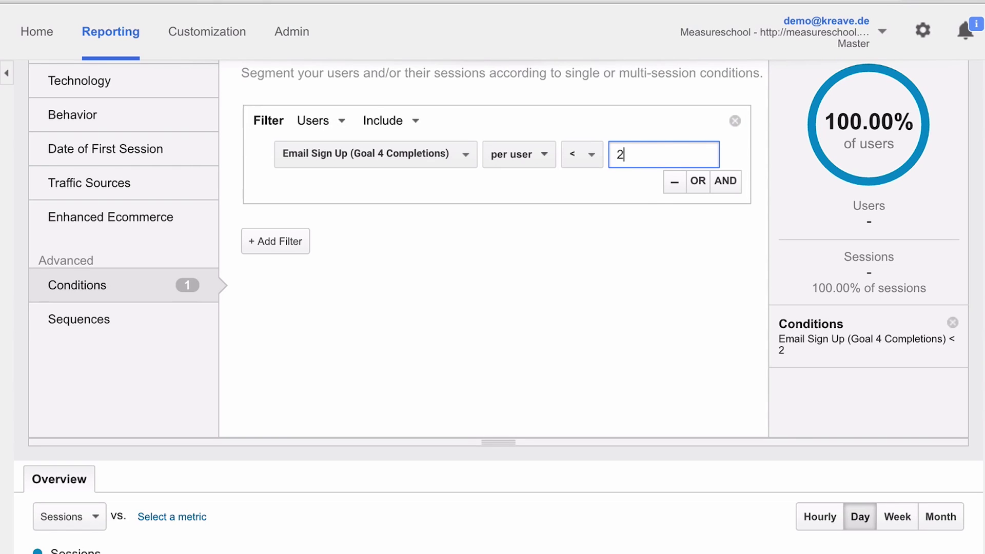
{"action": "key", "text": "BackSpace"}
{"action": "type", "text": "1"}
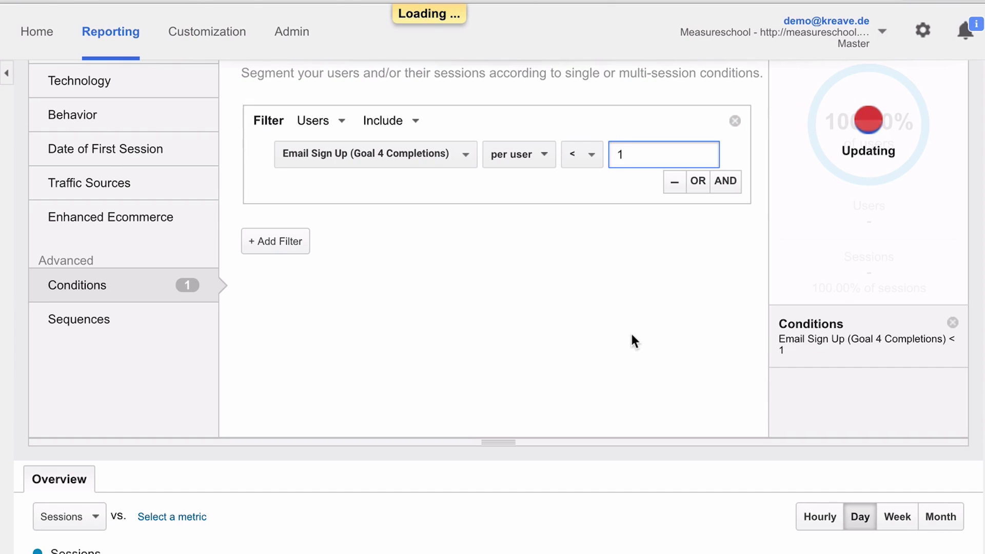
Add an OR condition for Member Sign Up (Goal 1 Completions) per user less than 1.
{"action": "scroll", "coordinate": [639, 308], "scroll_direction": "up", "scroll_amount": 2}
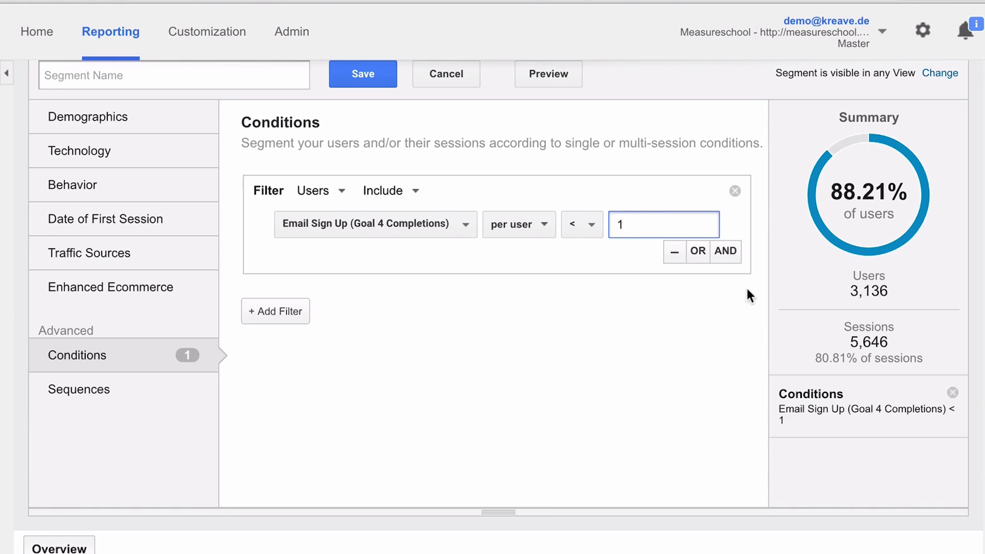
{"action": "left_click", "coordinate": [696, 255]}
{"action": "left_click", "coordinate": [291, 297]}
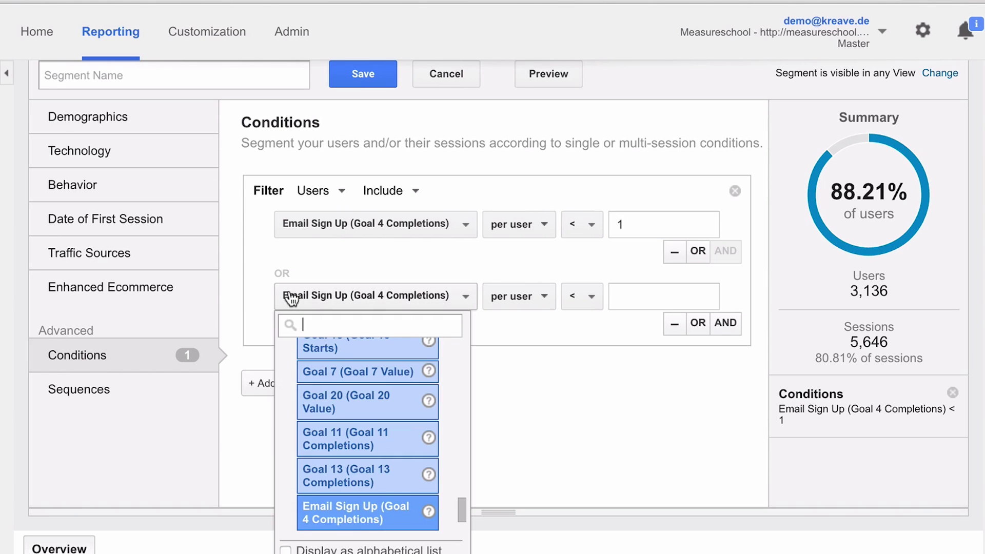
{"action": "scroll", "coordinate": [351, 400], "scroll_direction": "down", "scroll_amount": 4}
{"action": "scroll", "coordinate": [366, 409], "scroll_direction": "up", "scroll_amount": 5}
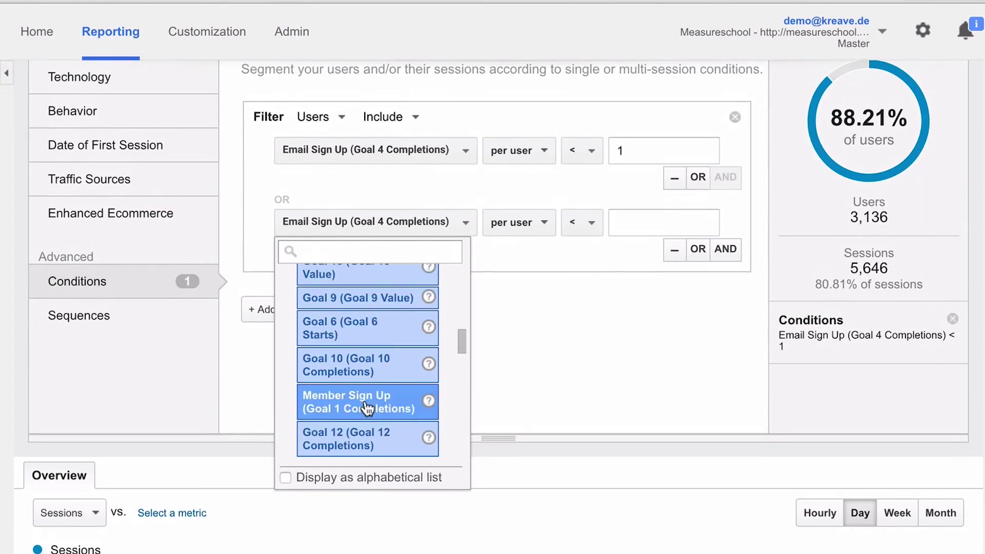
{"action": "left_click", "coordinate": [366, 409]}
{"action": "left_click", "coordinate": [648, 218]}
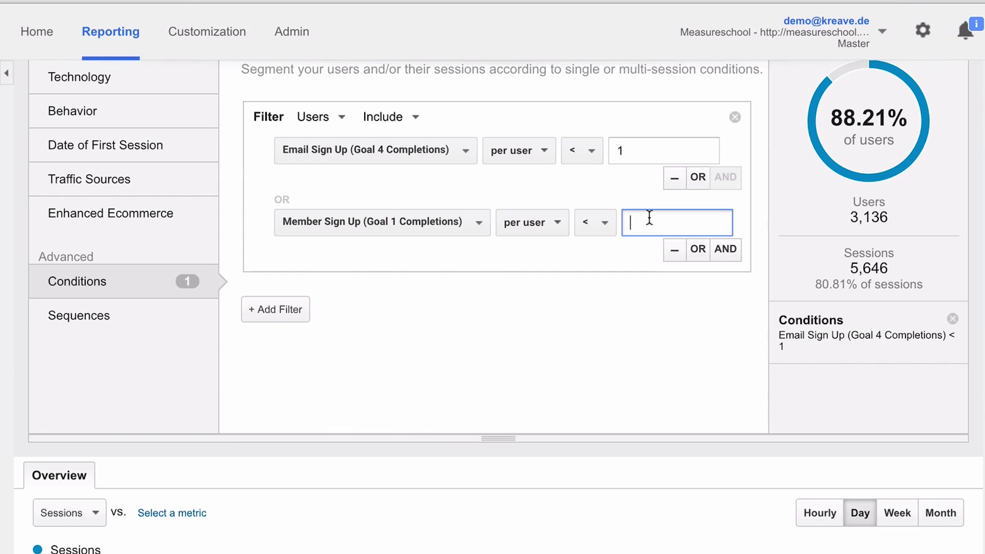
{"action": "type", "text": "1"}
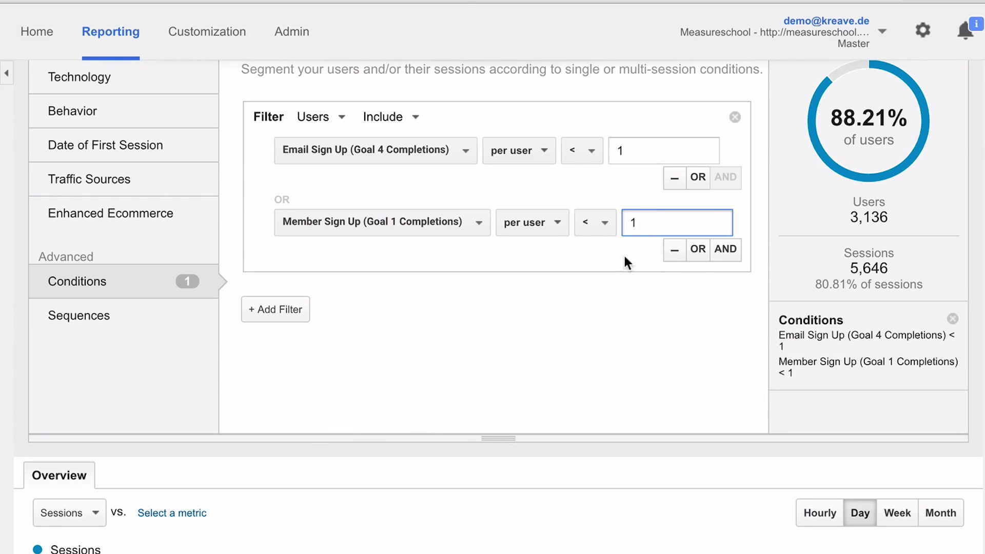
{"action": "left_click", "coordinate": [602, 331]}
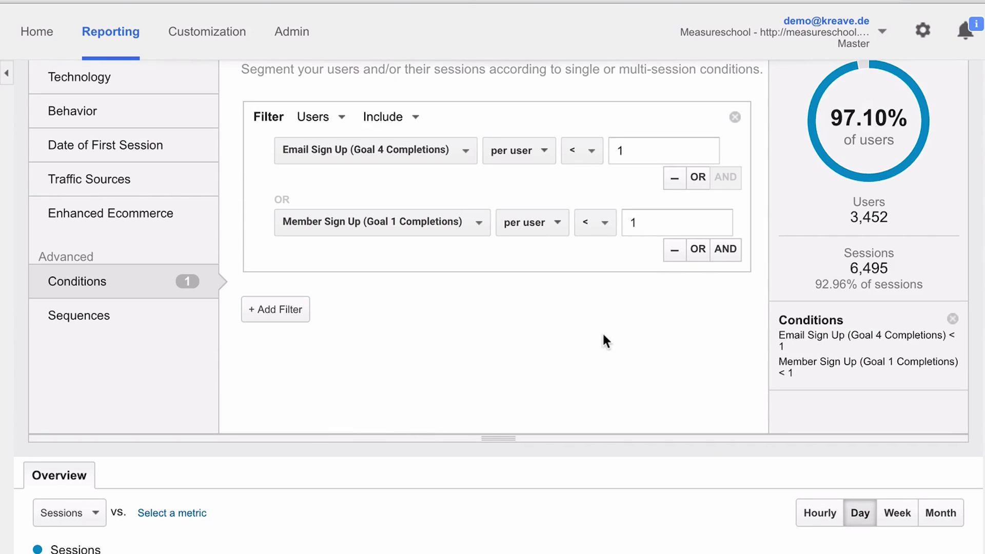
Remove the Email Sign Up condition from the OR group and add Email Sign Up (Goal 4 Completions) as an AND condition instead.
{"action": "left_click", "coordinate": [675, 179]}
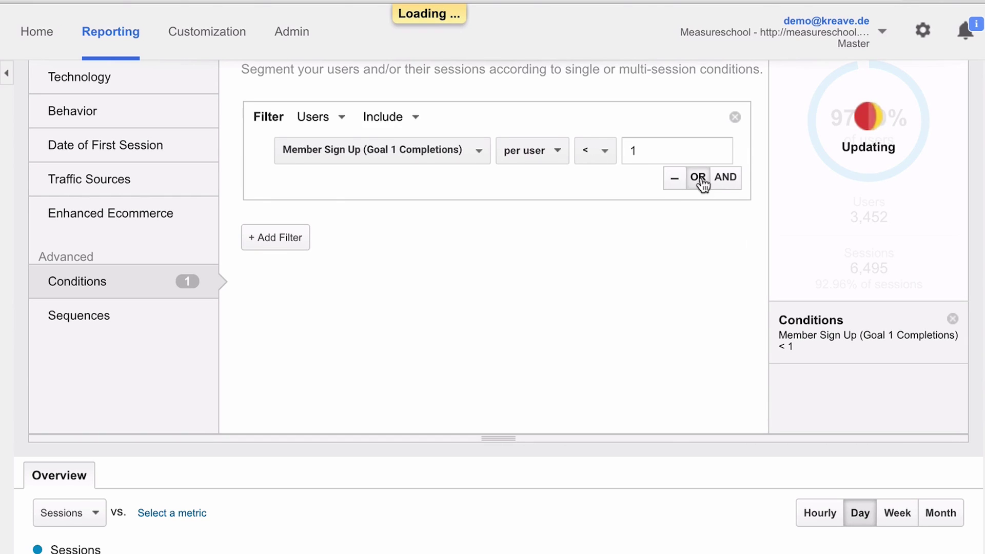
{"action": "left_click", "coordinate": [724, 177]}
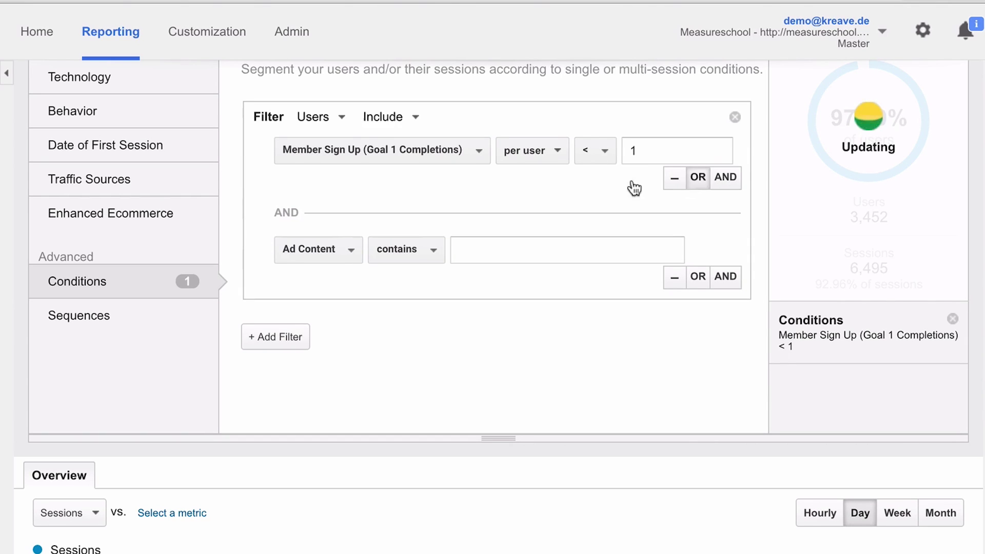
{"action": "left_click", "coordinate": [300, 252]}
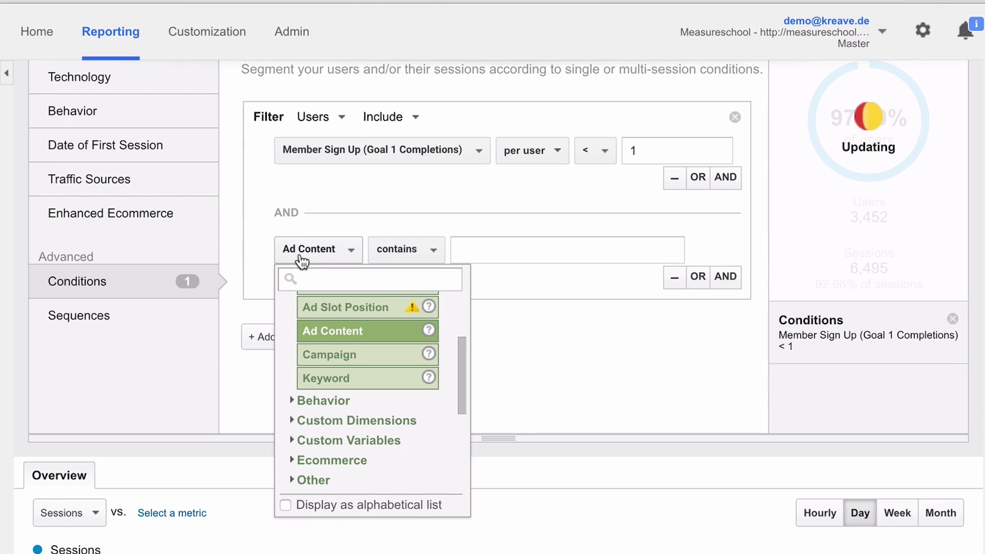
{"action": "type", "text": "user"}
{"action": "key", "text": "BackSpace"}
{"action": "key", "text": "BackSpace"}
{"action": "key", "text": "BackSpace"}
{"action": "key", "text": "BackSpace"}
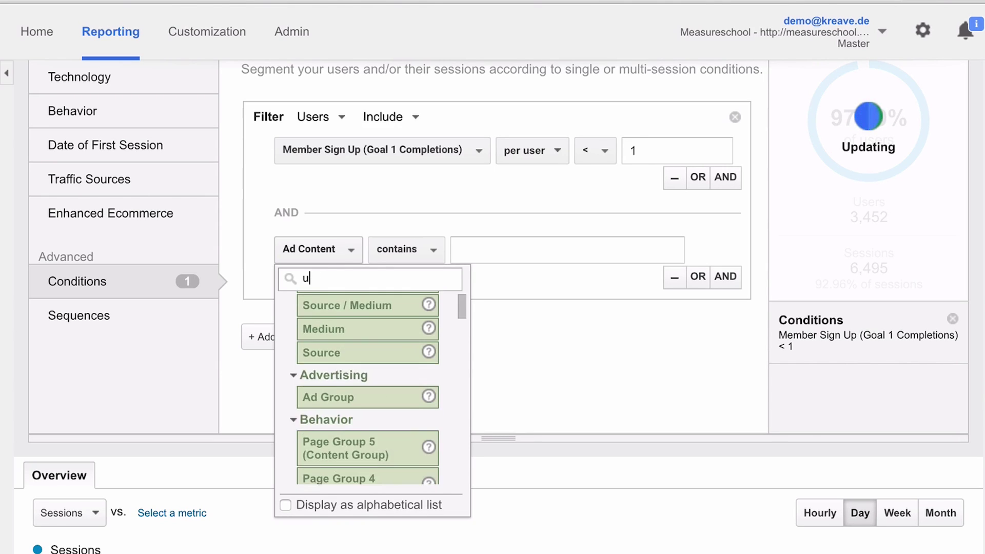
{"action": "type", "text": "email"}
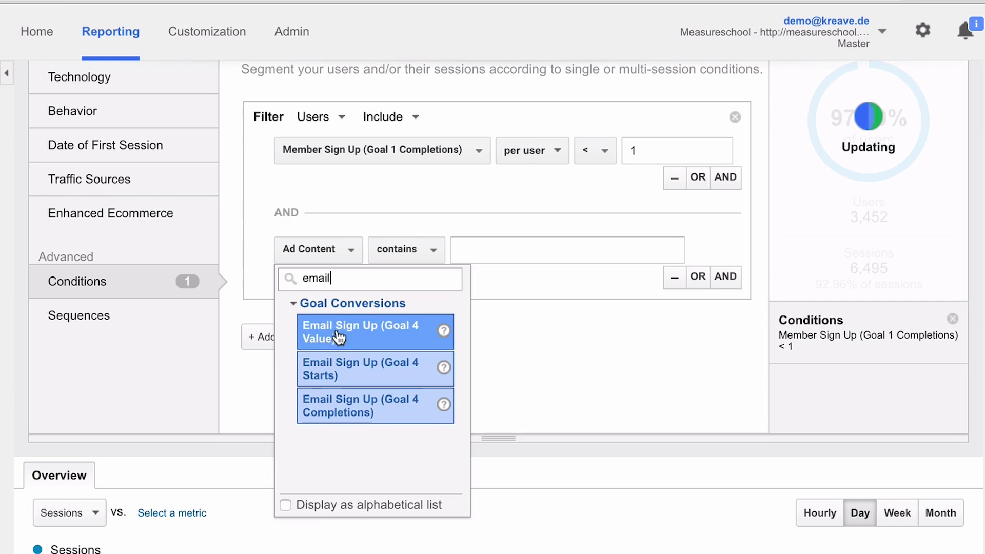
{"action": "left_click", "coordinate": [336, 413]}
Set the AND condition for Email Sign Up completions to less than 1 per user.
{"action": "left_click", "coordinate": [585, 260]}
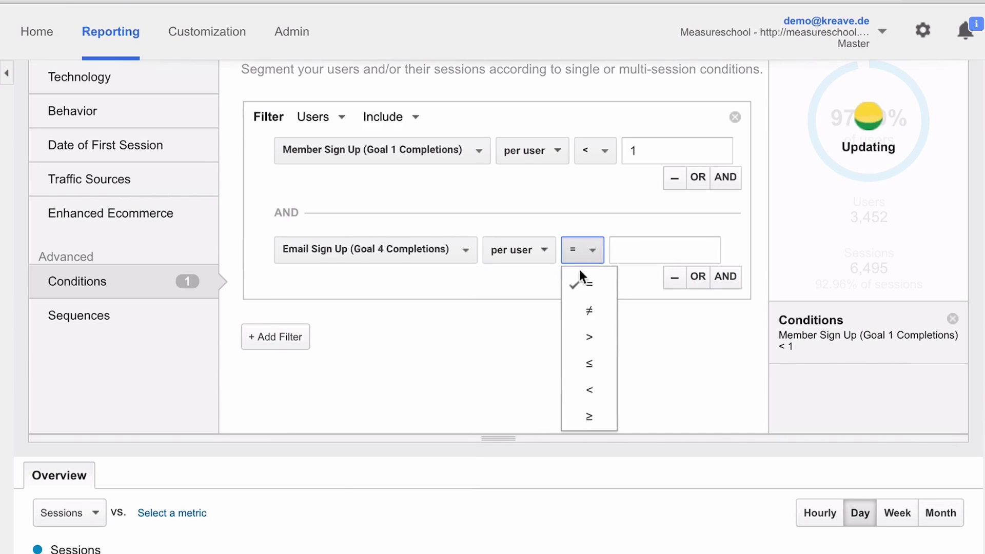
{"action": "left_click", "coordinate": [579, 388]}
{"action": "left_click", "coordinate": [661, 250]}
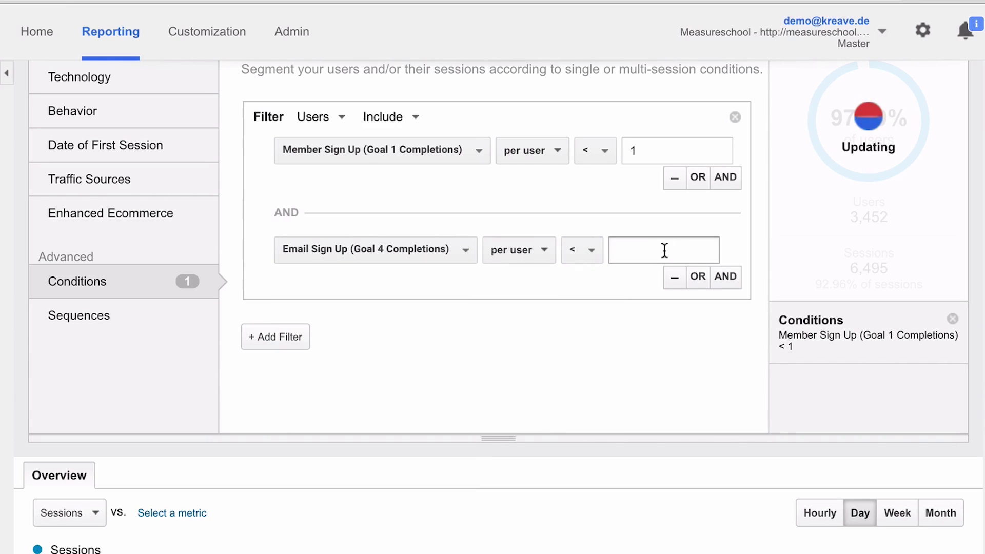
{"action": "type", "text": "1"}
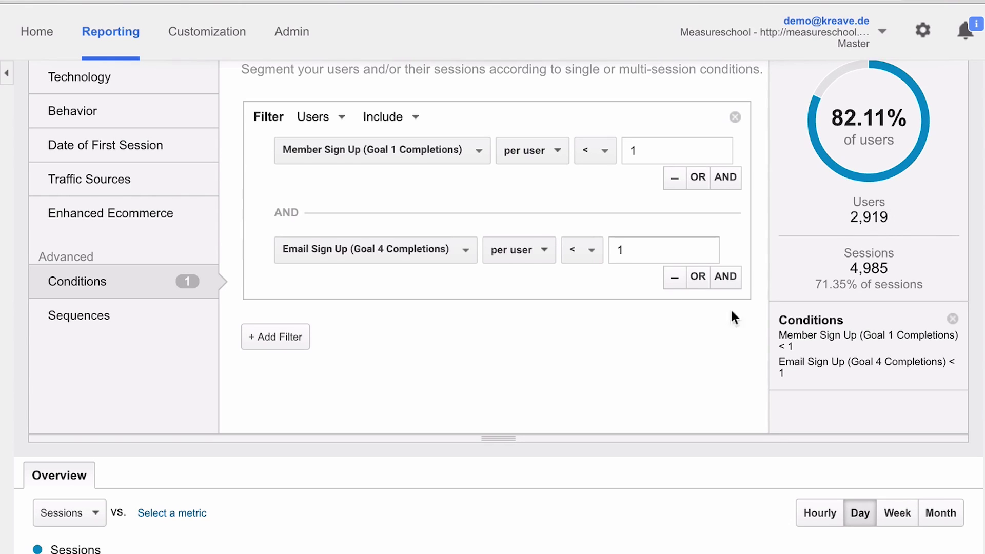
Name the segment "Non-Leads" and save it.
{"action": "scroll", "coordinate": [762, 316], "scroll_direction": "up", "scroll_amount": 5}
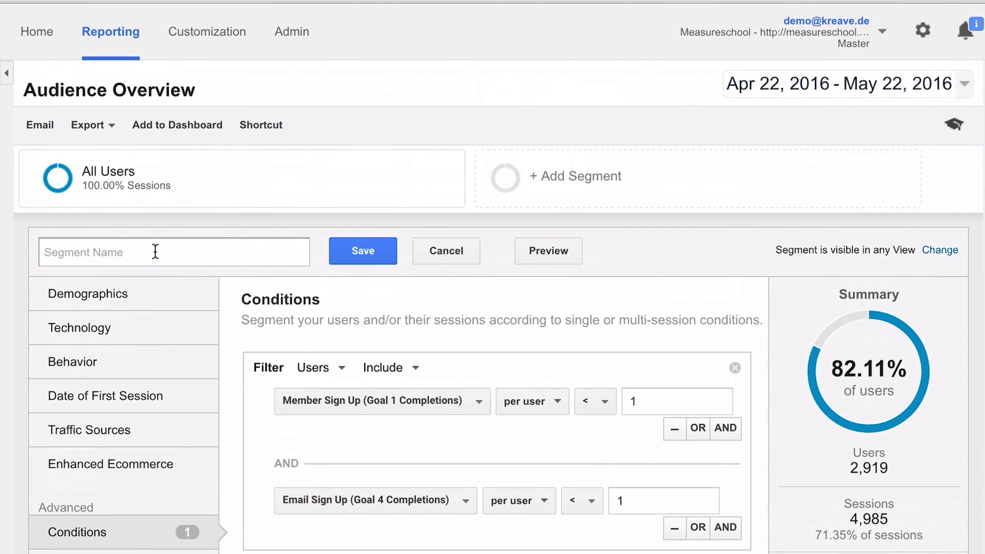
{"action": "left_click", "coordinate": [156, 252]}
{"action": "type", "text": "Non"}
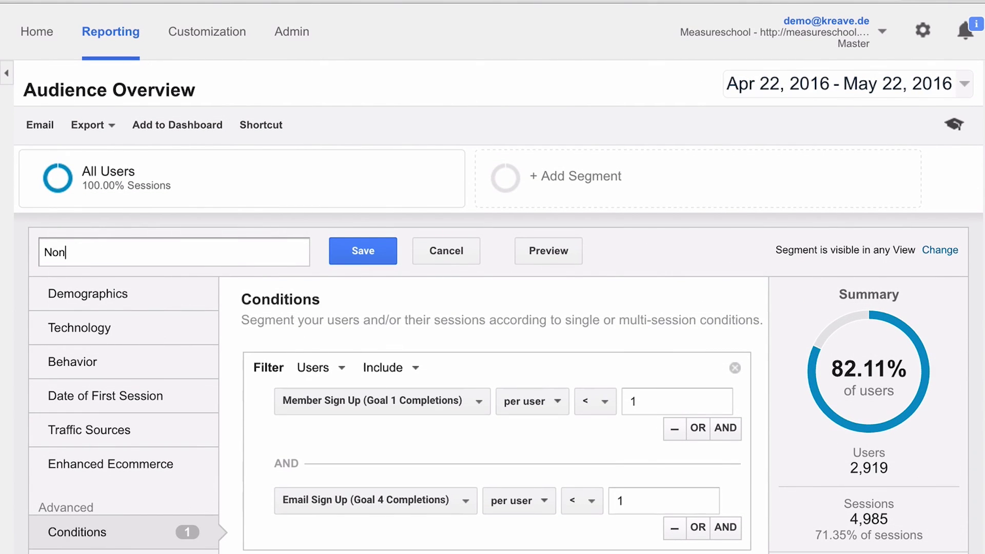
{"action": "type", "text": "-Leads"}
{"action": "left_click", "coordinate": [378, 263]}
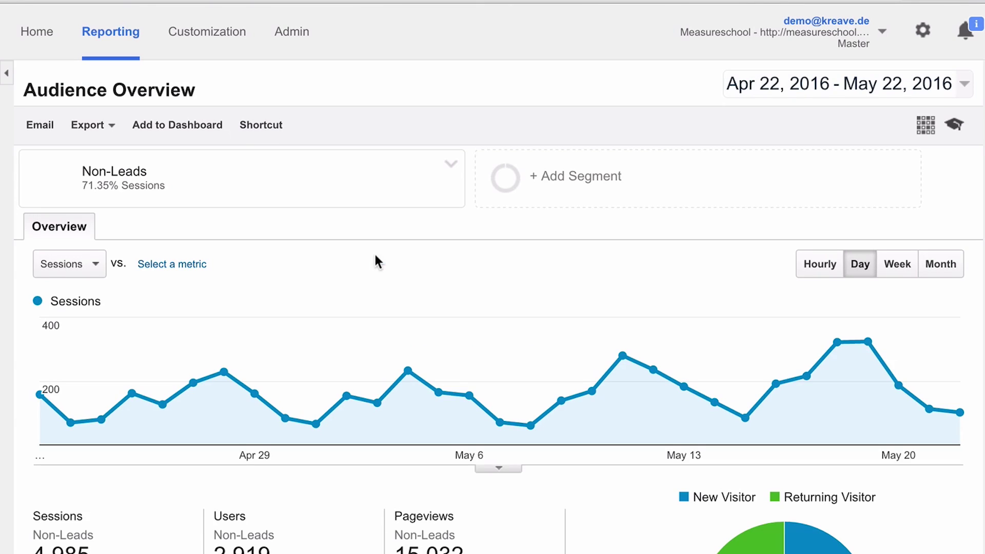
Start building an audience from the Non-Leads segment, choose the destination account for the Master view and continue to the audience definition.
{"action": "left_click", "coordinate": [451, 164]}
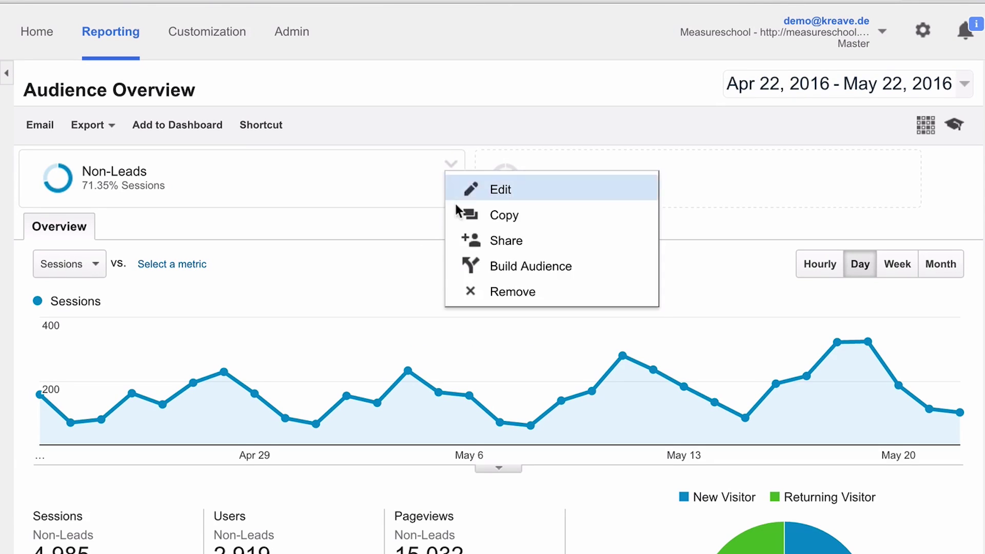
{"action": "left_click", "coordinate": [487, 267]}
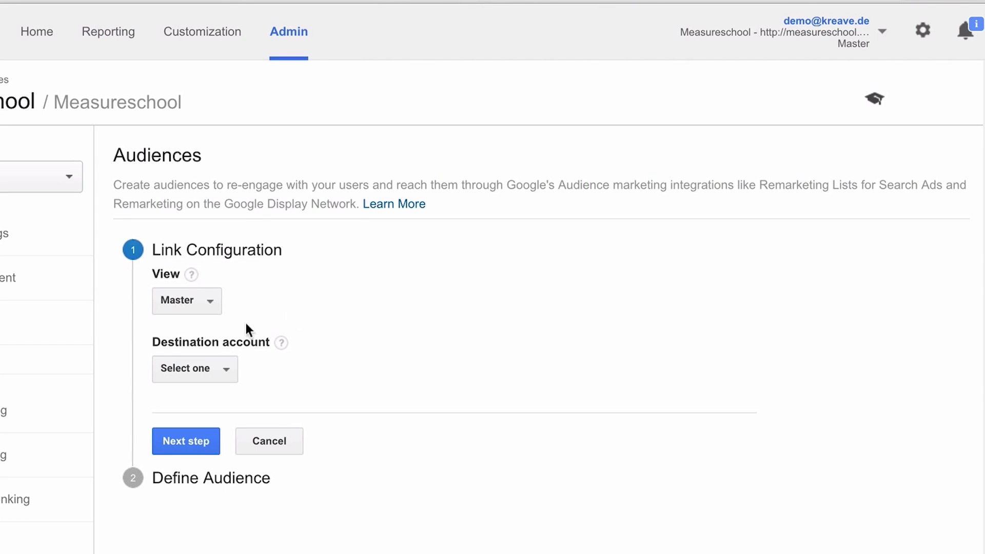
{"action": "left_click", "coordinate": [191, 367]}
{"action": "left_click", "coordinate": [195, 464]}
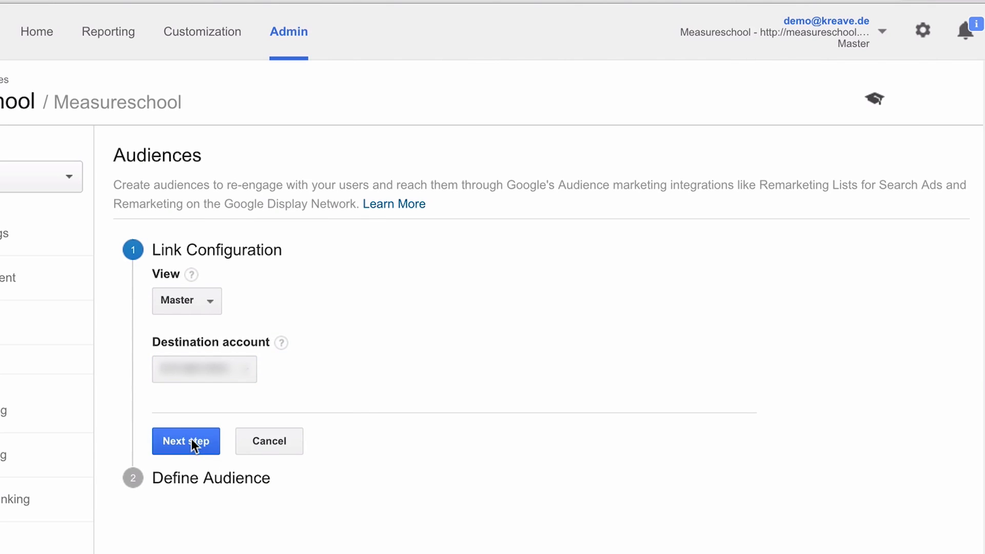
{"action": "left_click", "coordinate": [192, 439]}
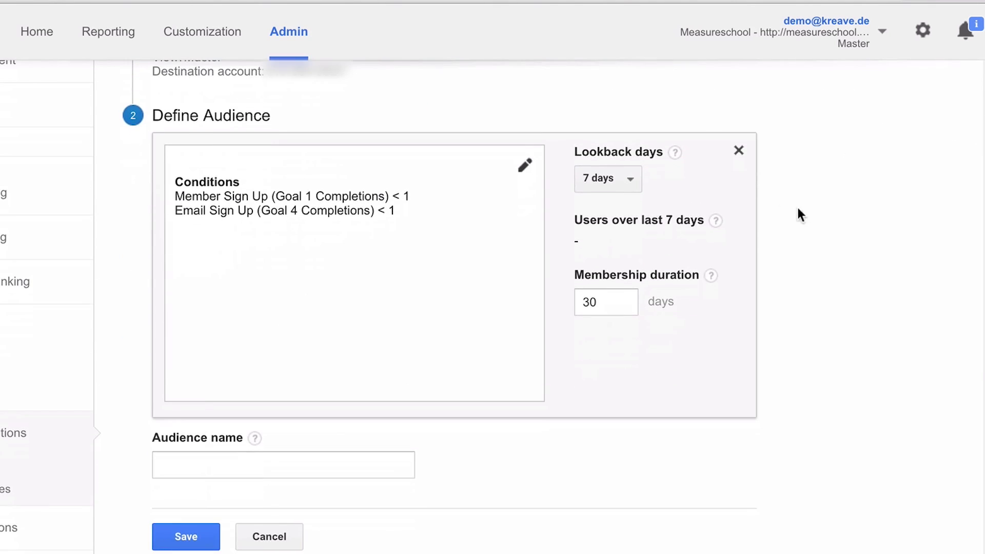
Set the audience's lookback period to 30 days, name it "Non Leads" and save it.
{"action": "left_click", "coordinate": [601, 180]}
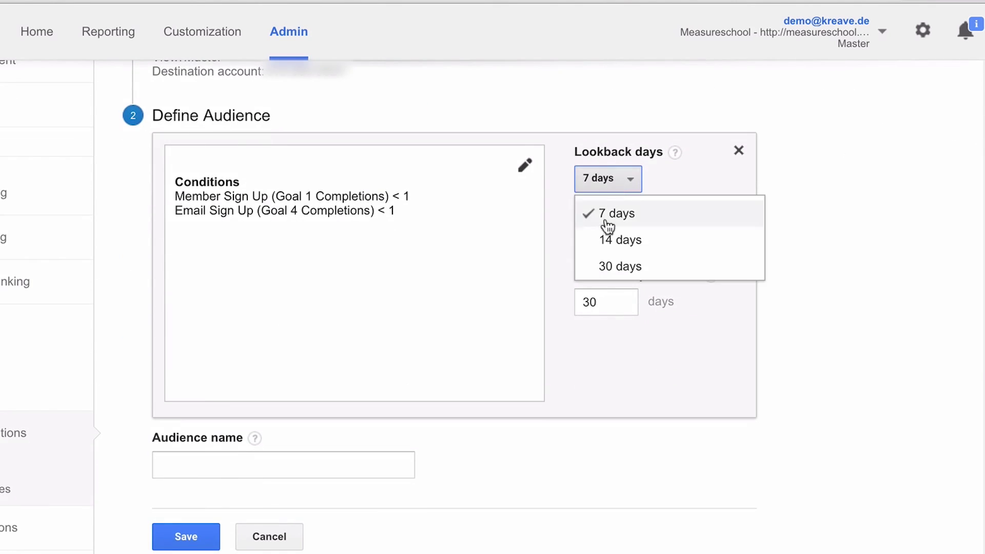
{"action": "left_click", "coordinate": [606, 267]}
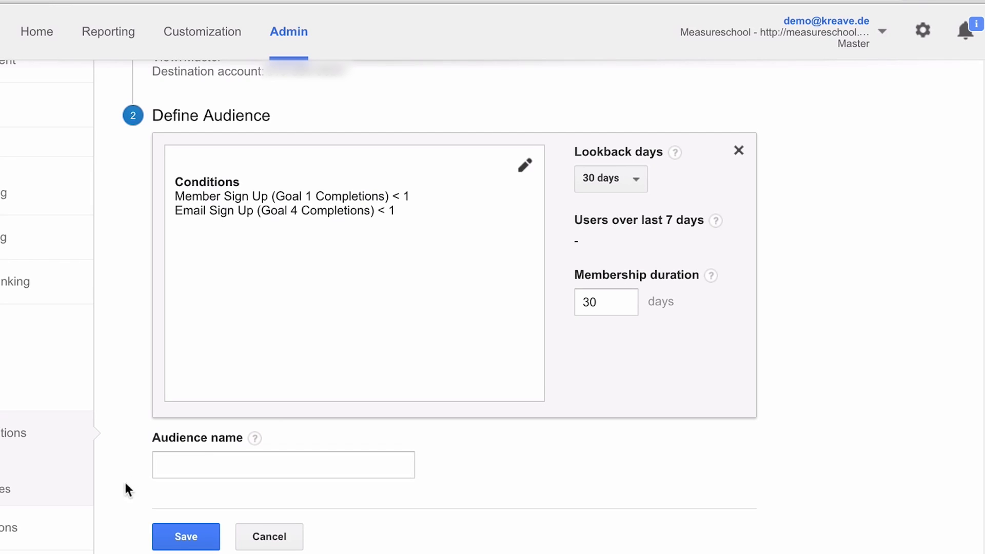
{"action": "left_click", "coordinate": [207, 464]}
{"action": "type", "text": "Non "}
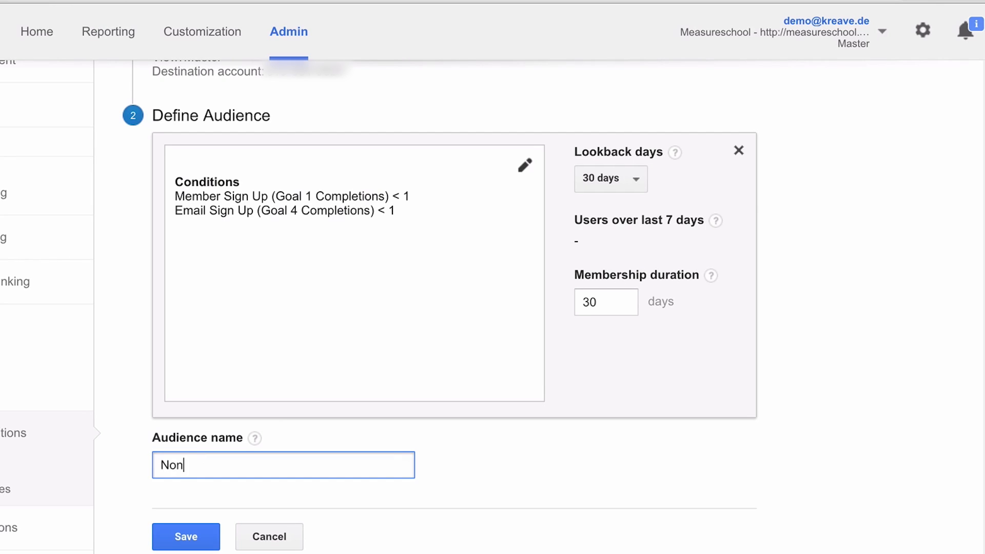
{"action": "type", "text": "L"}
{"action": "key", "text": "BackSpace"}
{"action": "type", "text": "Leads"}
{"action": "left_click", "coordinate": [185, 547]}
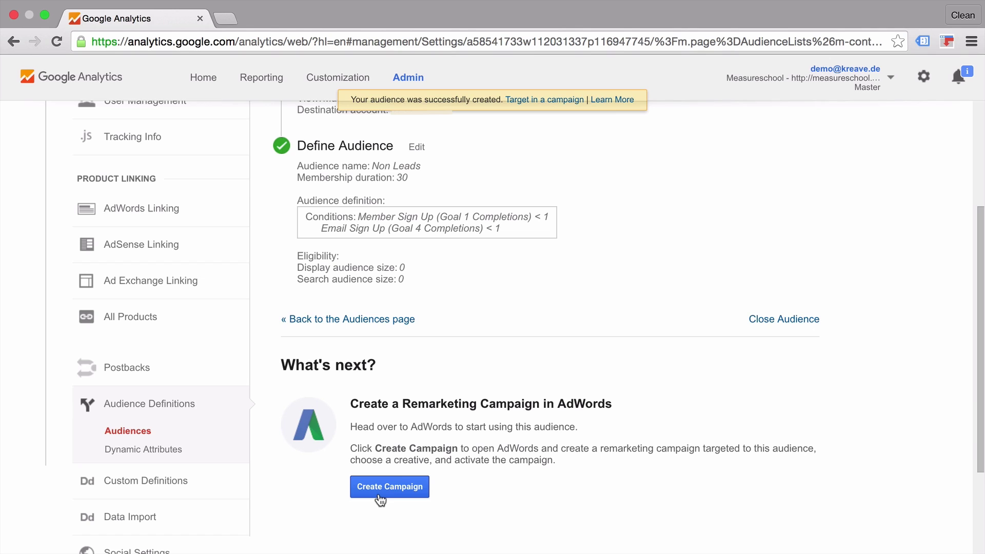
Return to the Audience Overview report with the Non-Leads segment applied.
{"action": "left_click", "coordinate": [265, 78]}
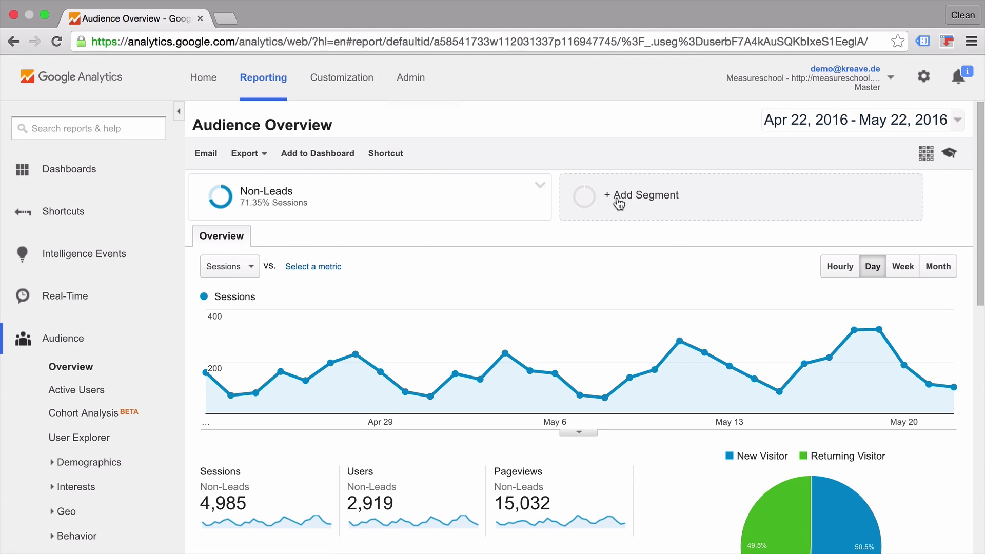
{"action": "mouse_move", "coordinate": [509, 197]}
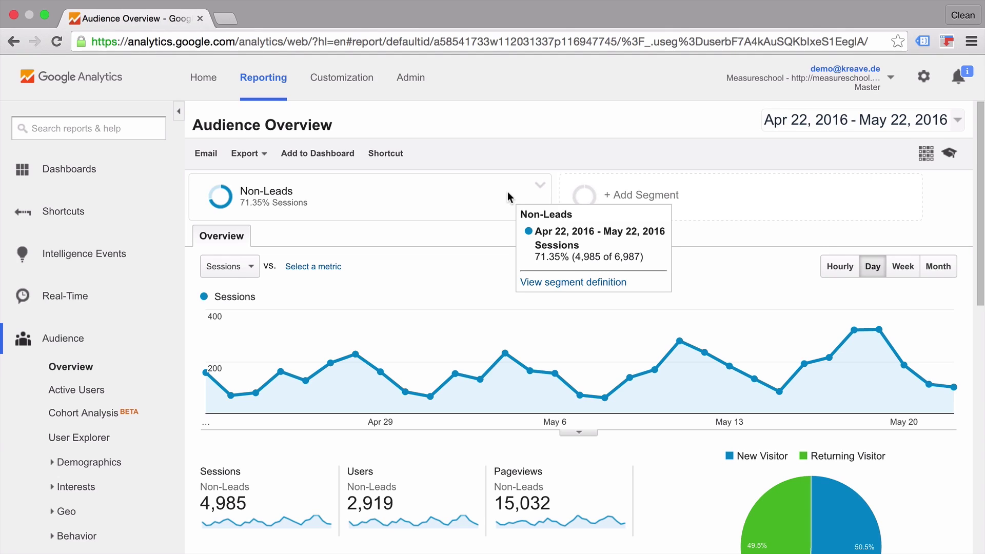